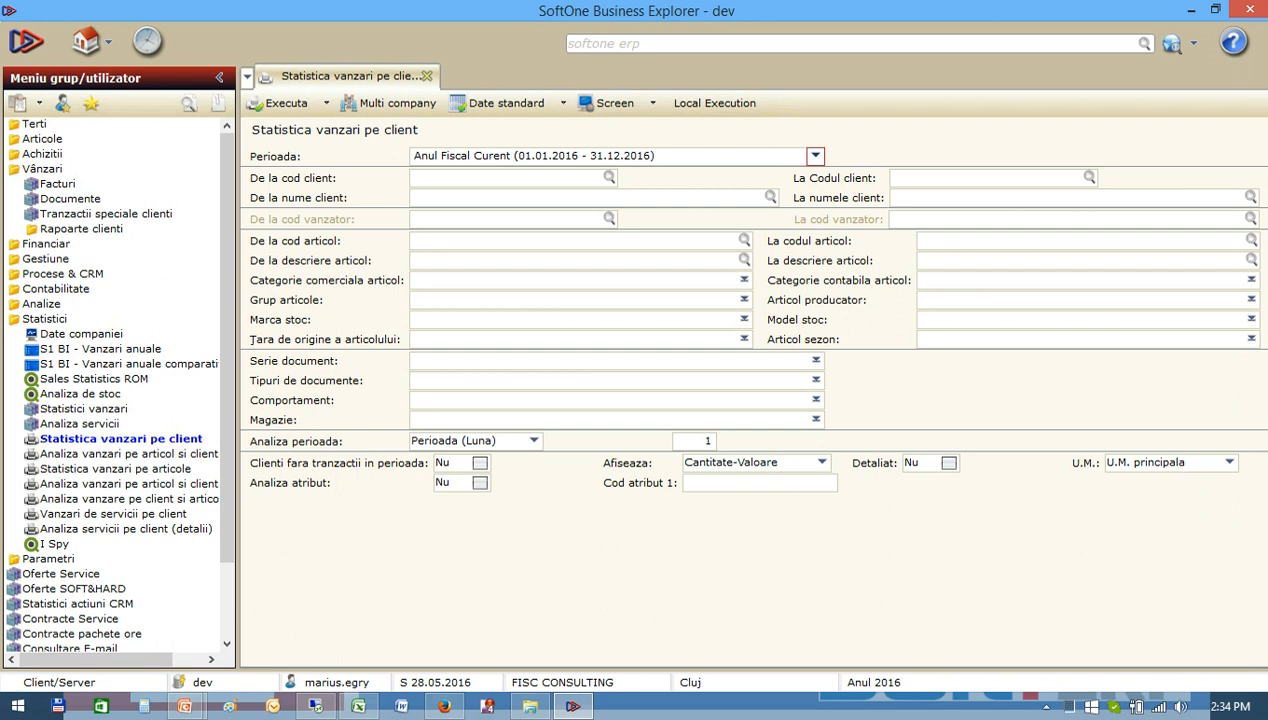
Set the analysis interval of the customer sales statistics to 3, keeping the period type Perioada (Luna).
left_click(770, 197)
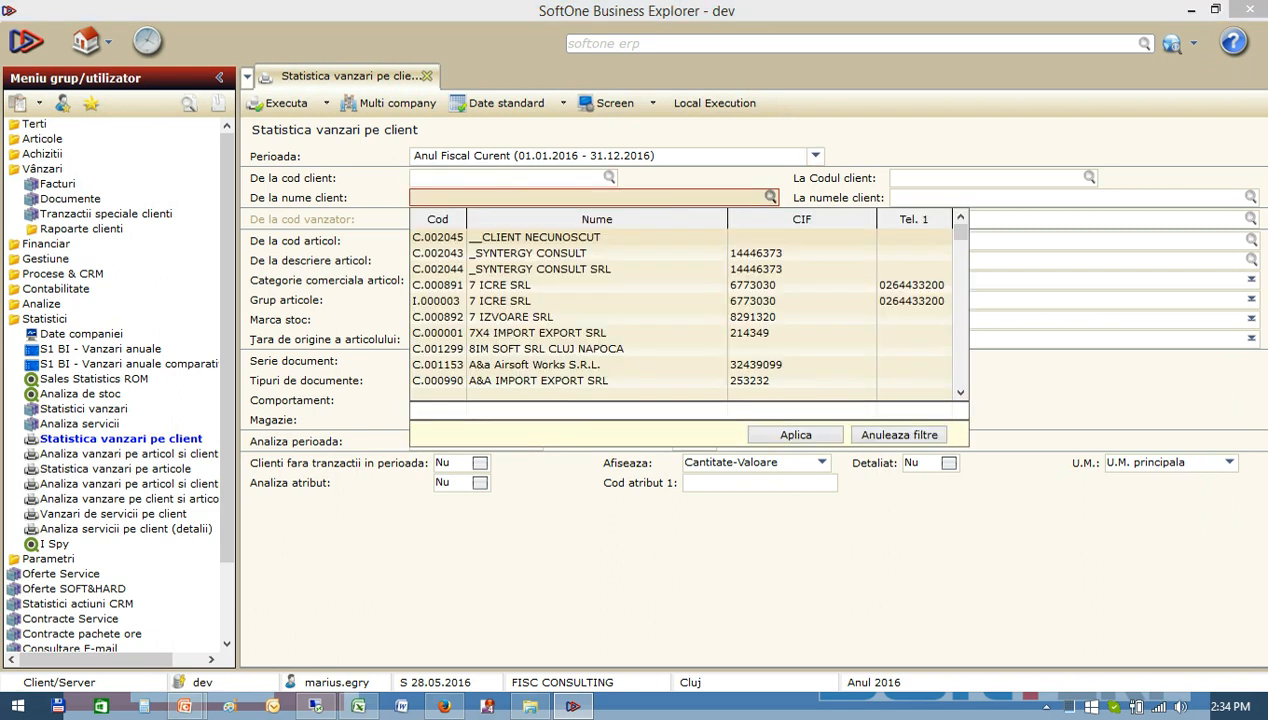
left_click(770, 197)
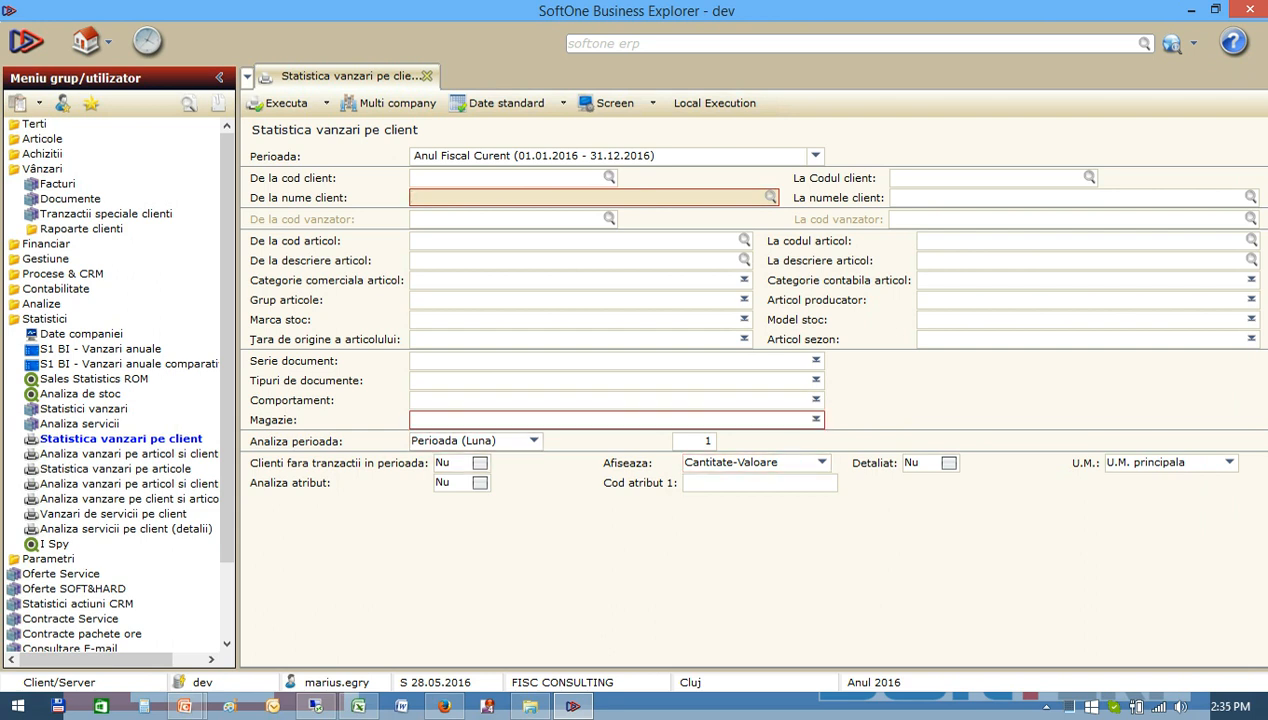
left_click(694, 441)
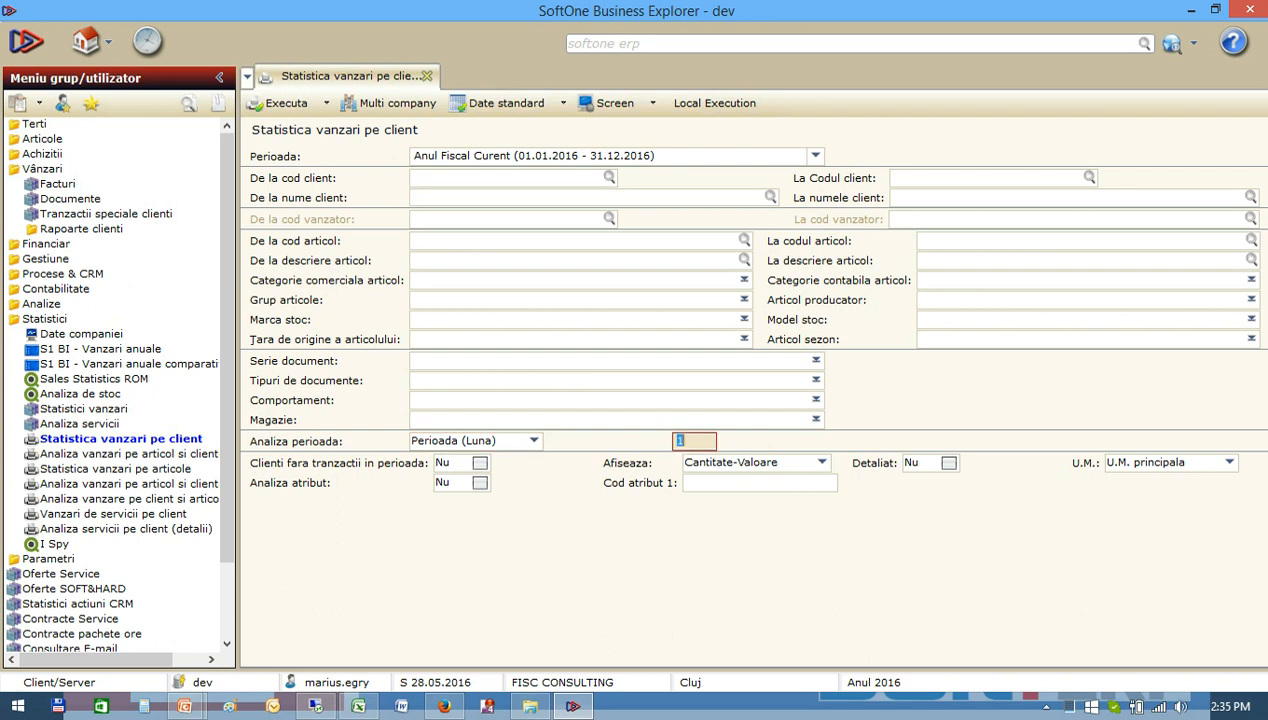
type("3")
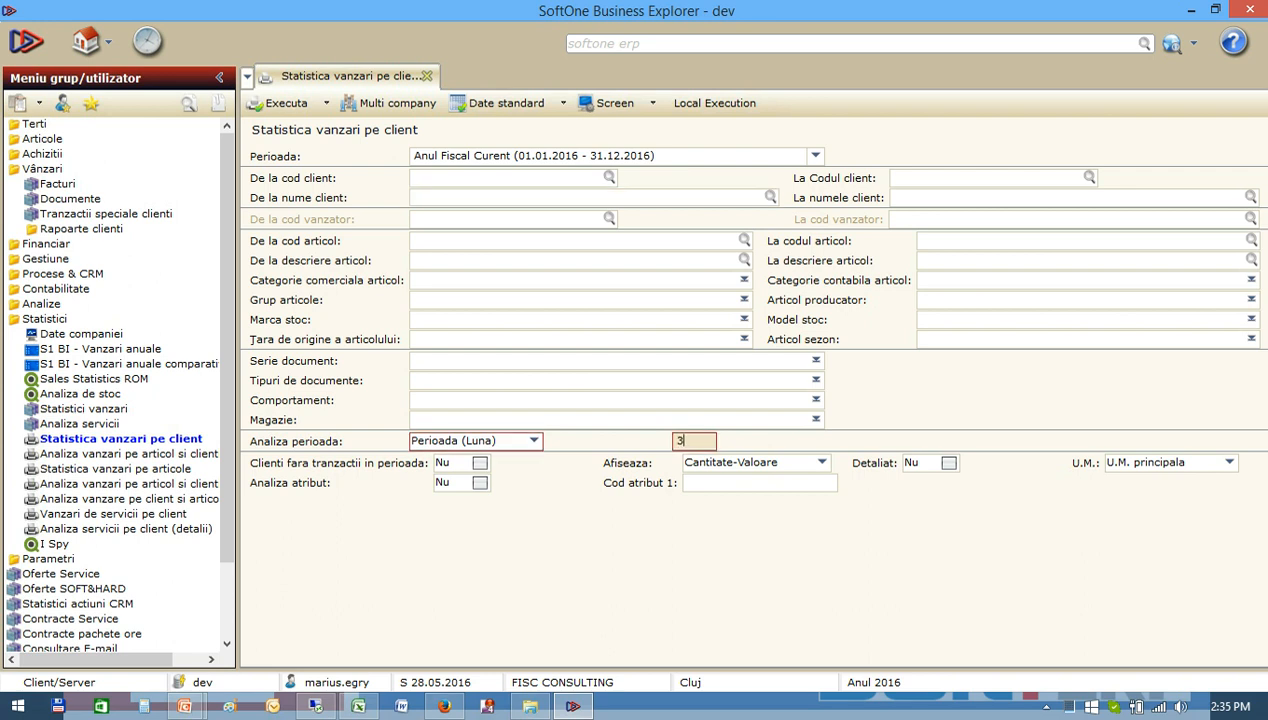
left_click(497, 440)
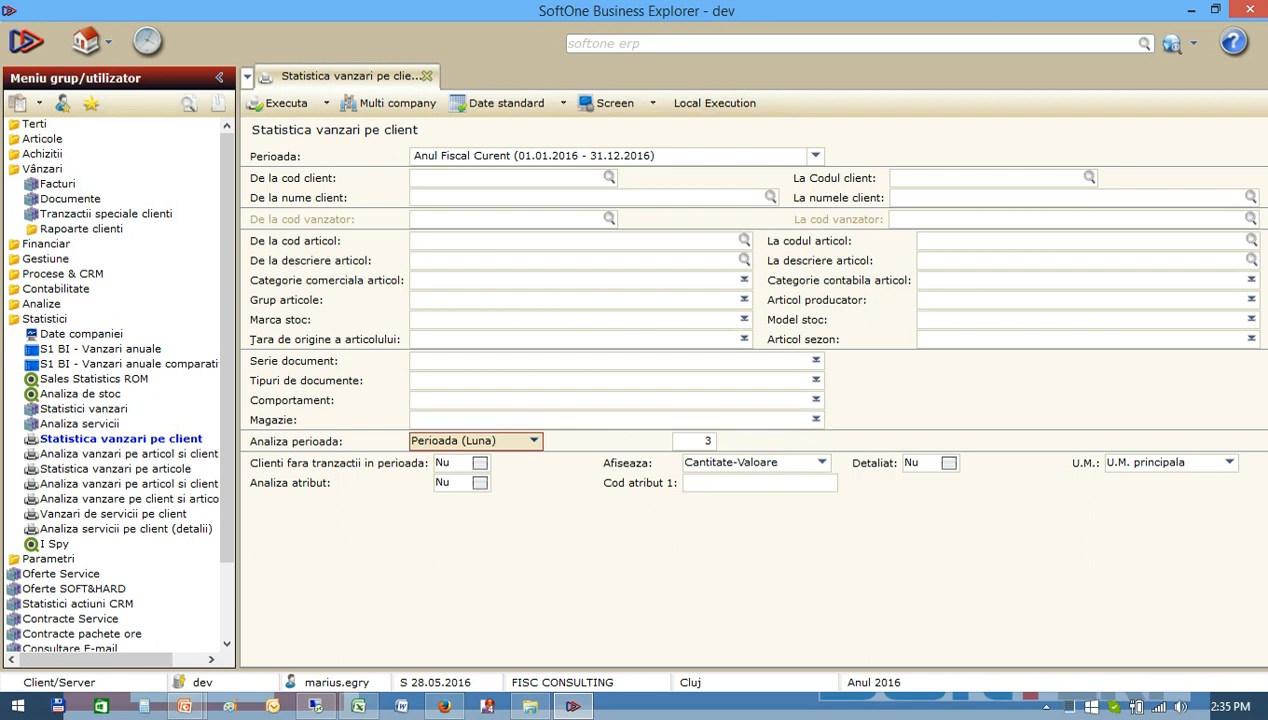
left_click(533, 441)
left_click(533, 441)
Run the customer sales statistics report with Cantitate-Valoare as the displayed measures.
left_click(822, 462)
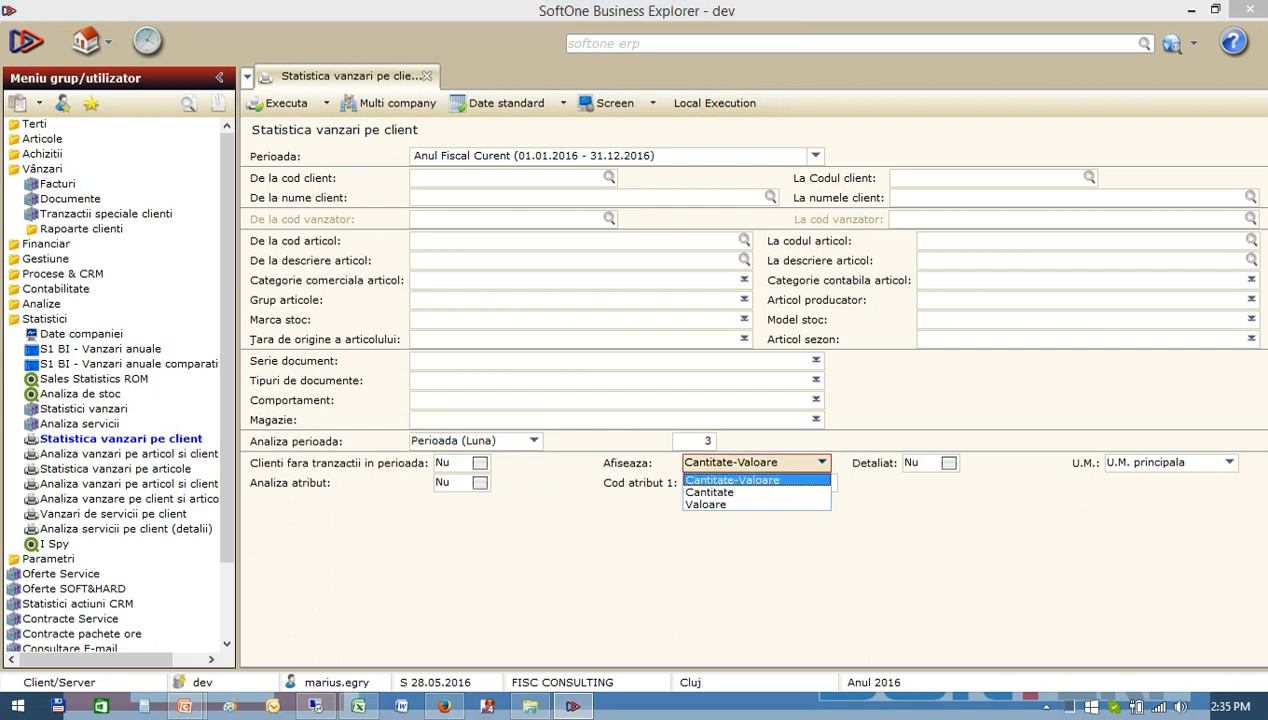
left_click(740, 480)
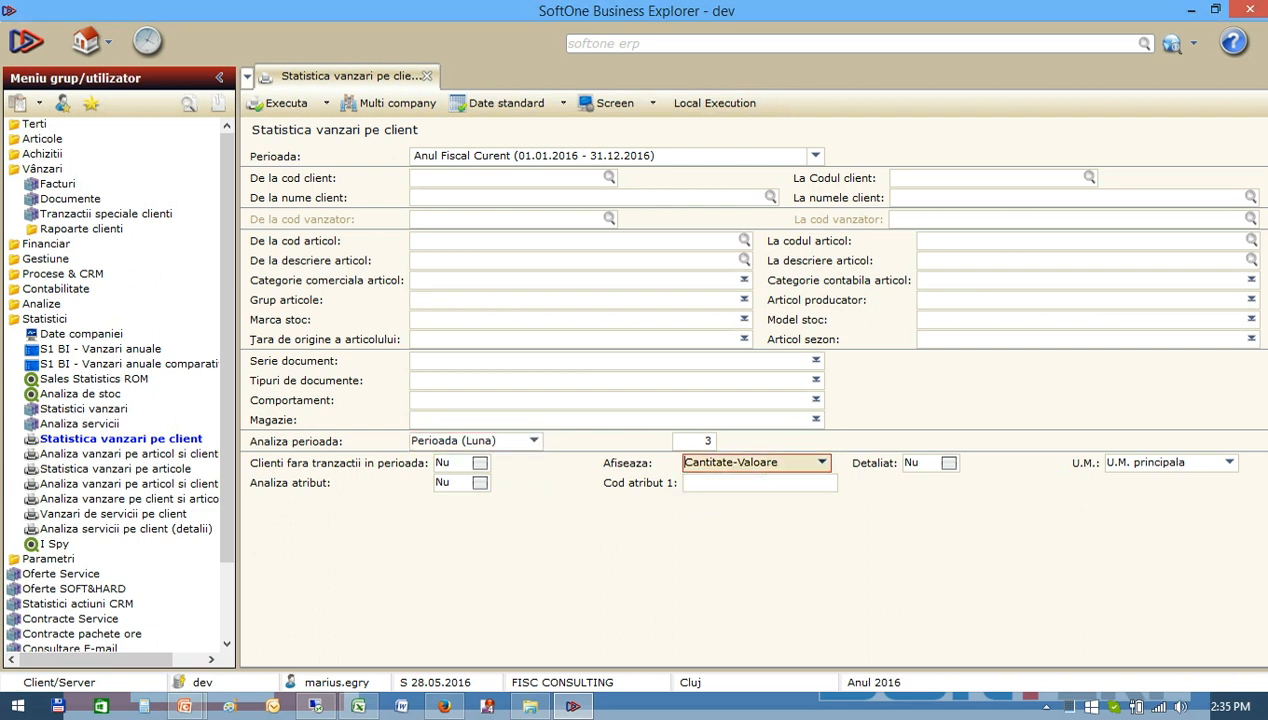
left_click(286, 103)
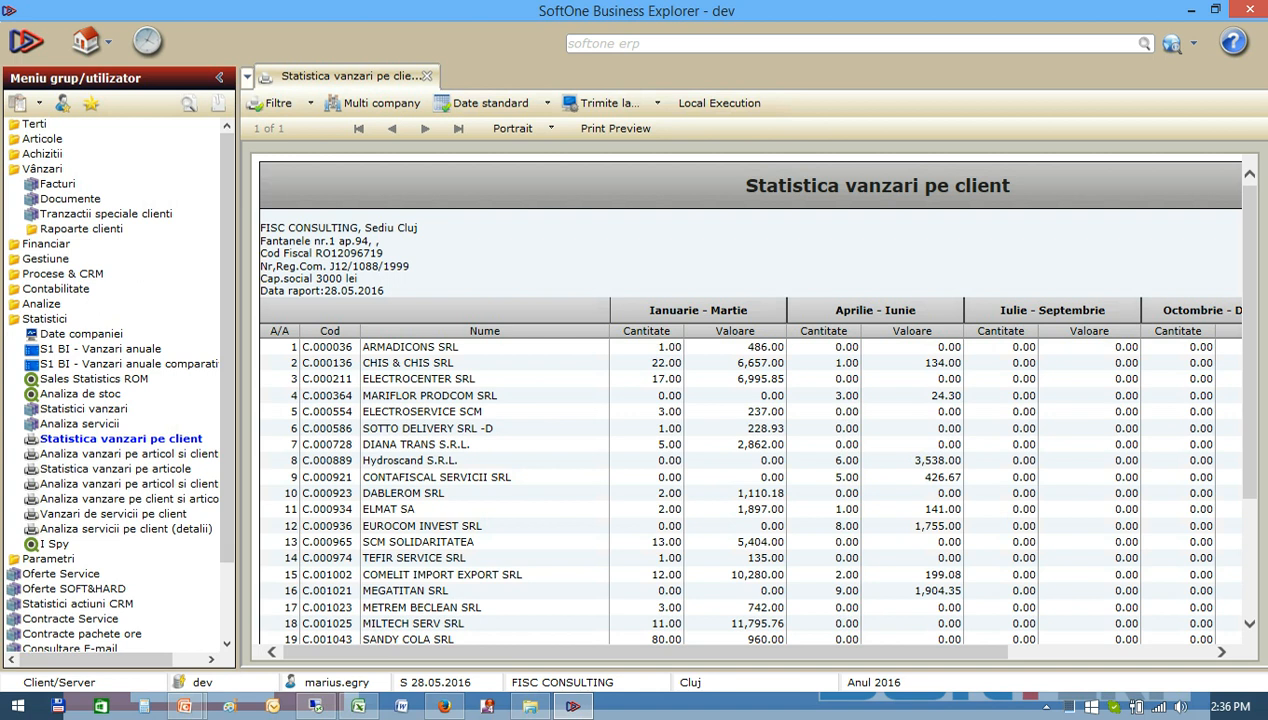
Open the Facturi module from Vânzari and run the PIVOT GENERAL view with its default filters.
left_click(58, 184)
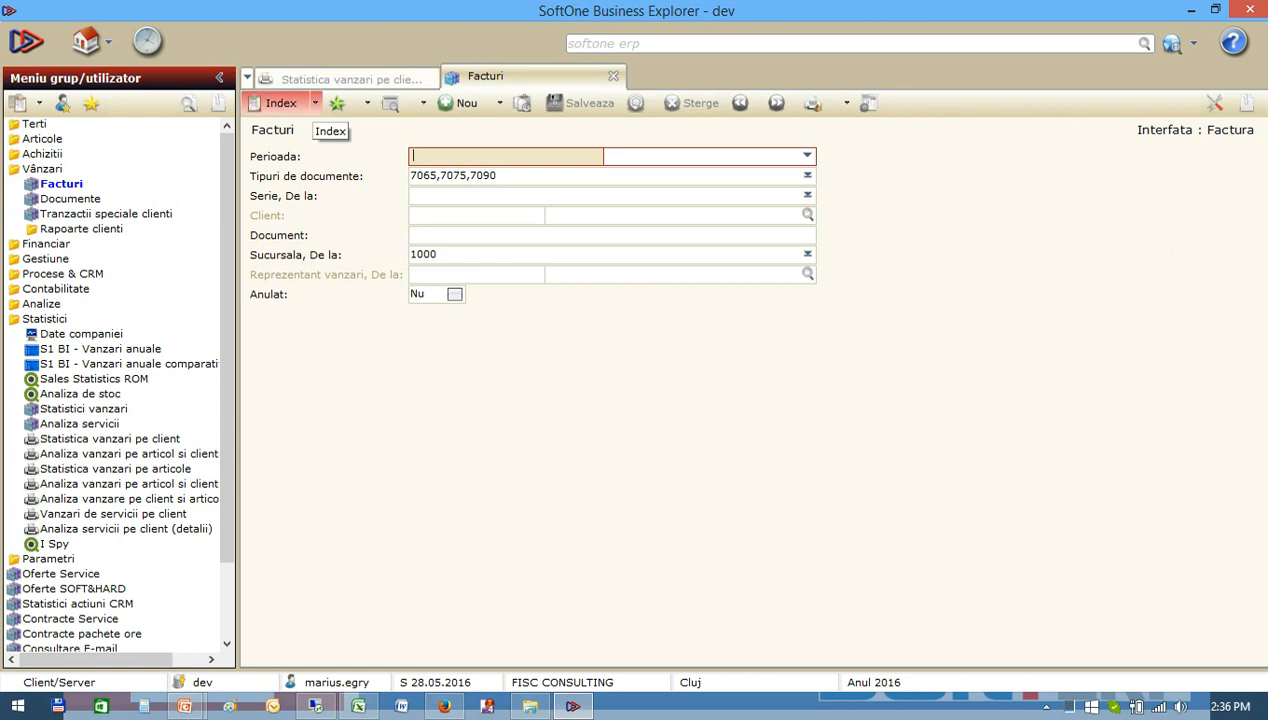
left_click(300, 104)
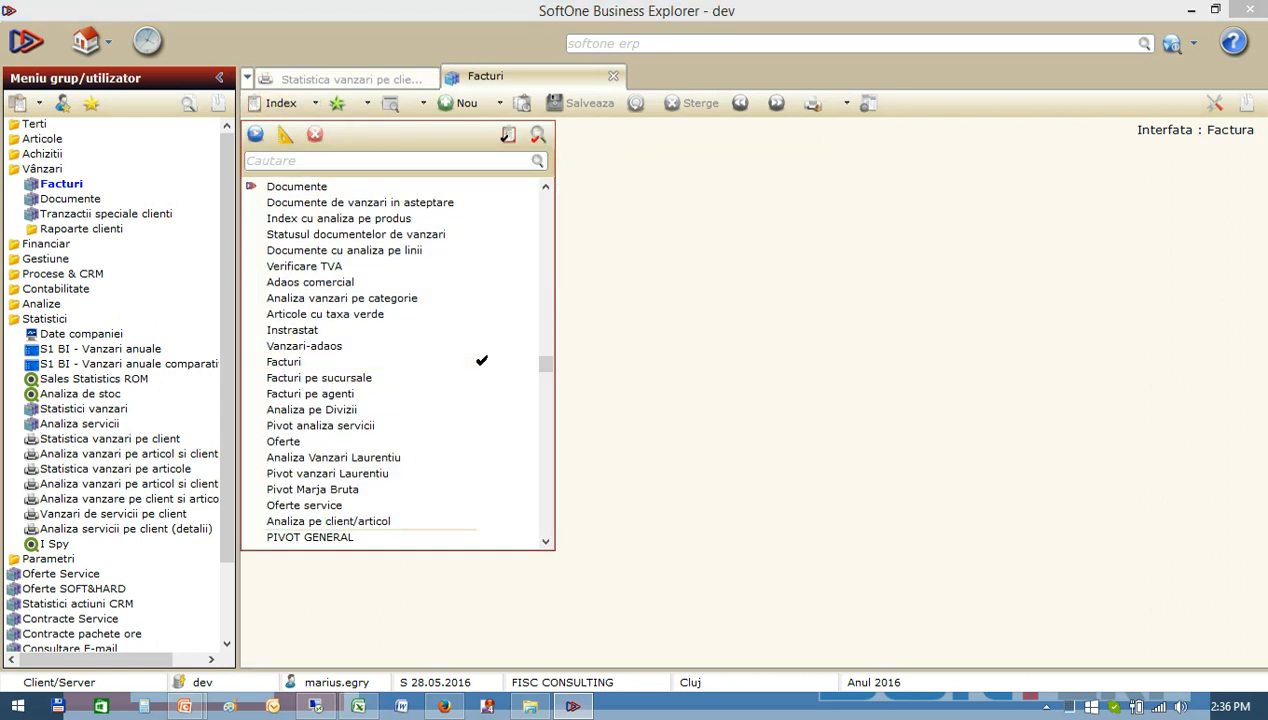
left_click(310, 537)
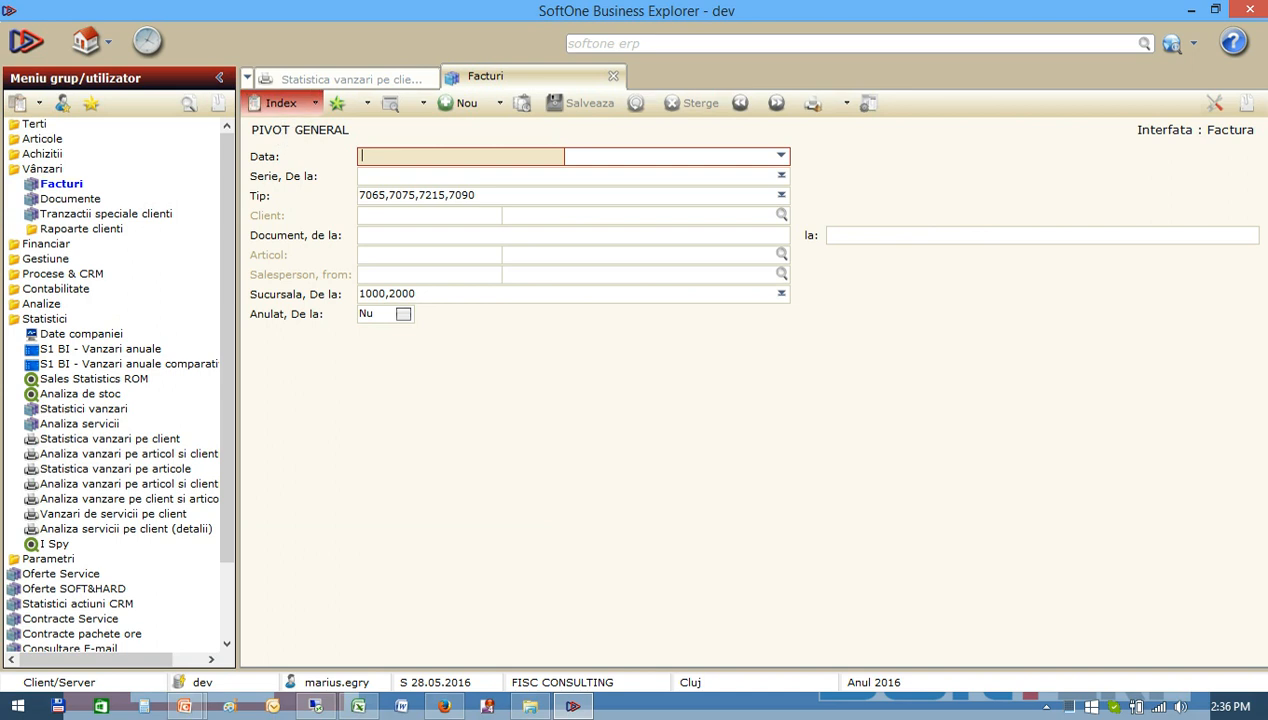
left_click(278, 104)
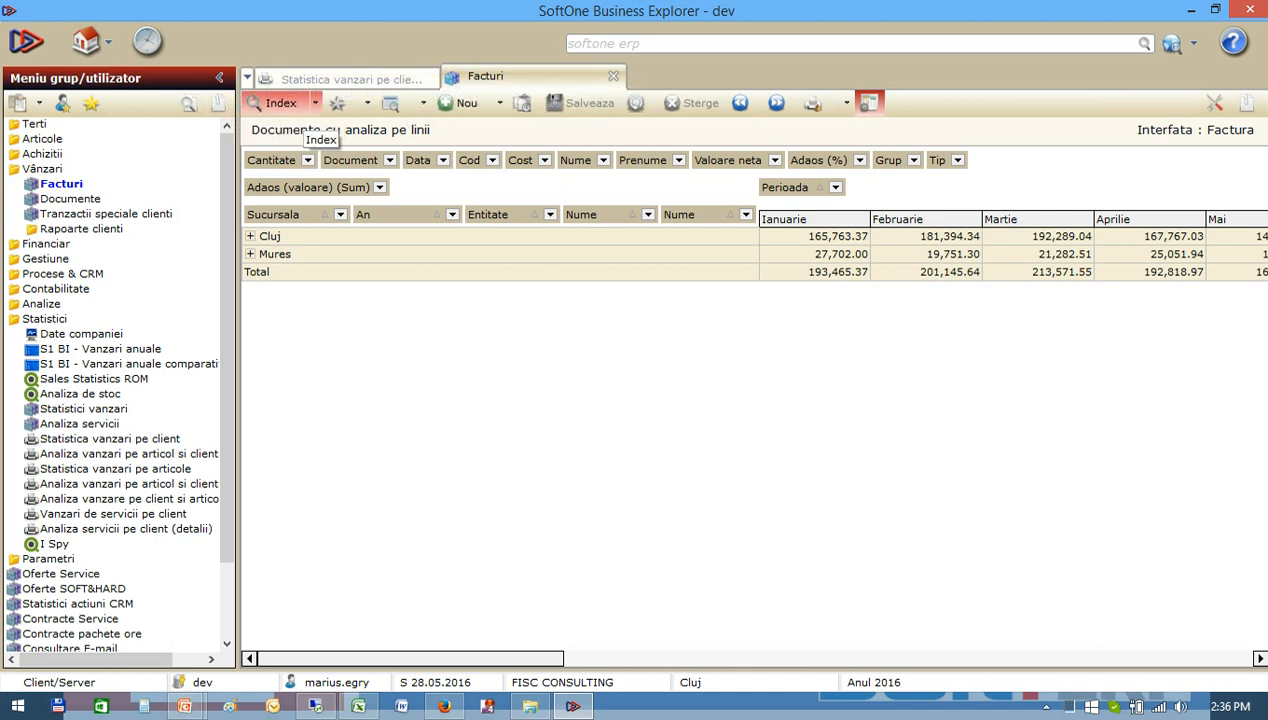
Switch the pivot results to the line list and group the documents by Sucursala.
left_click(868, 103)
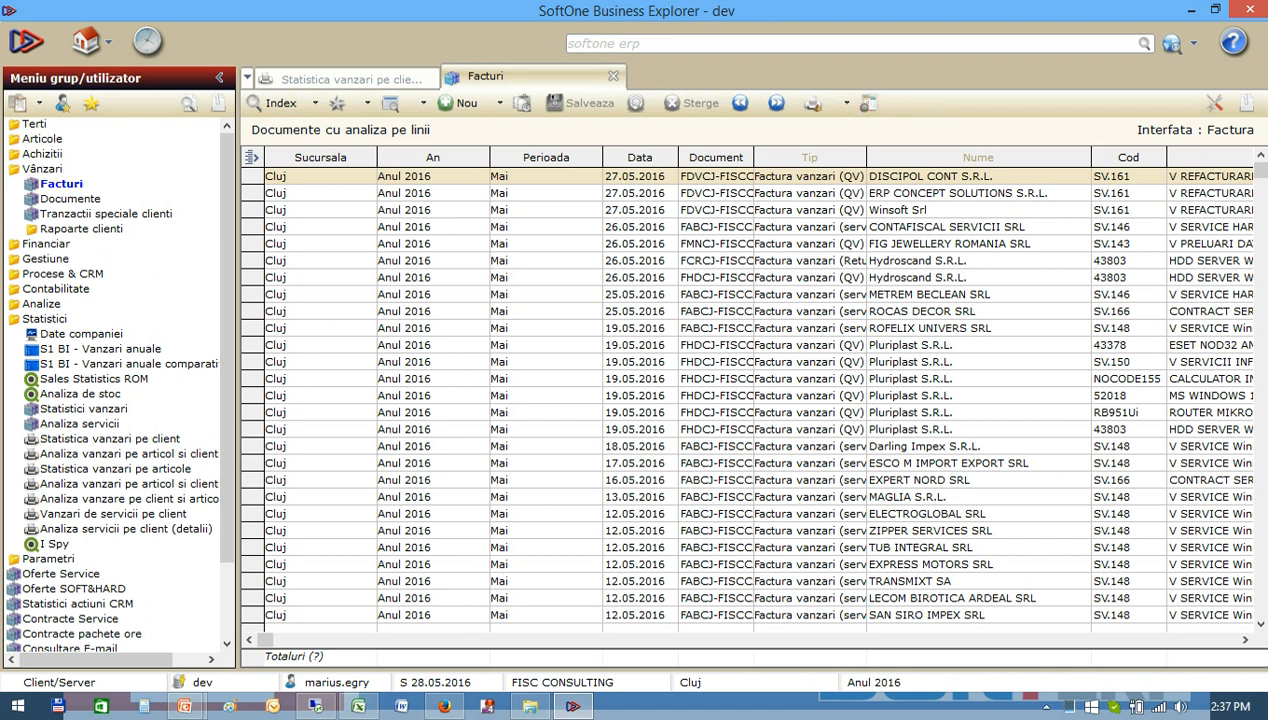
right_click(318, 157)
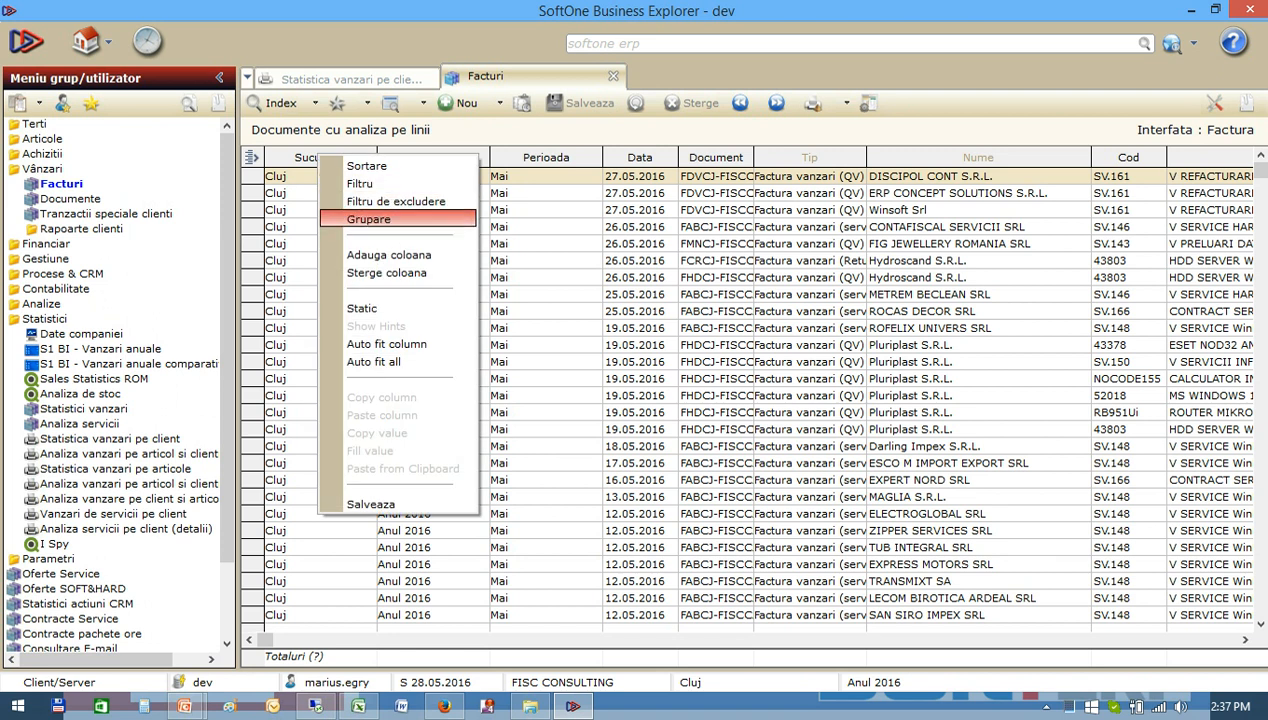
left_click(370, 219)
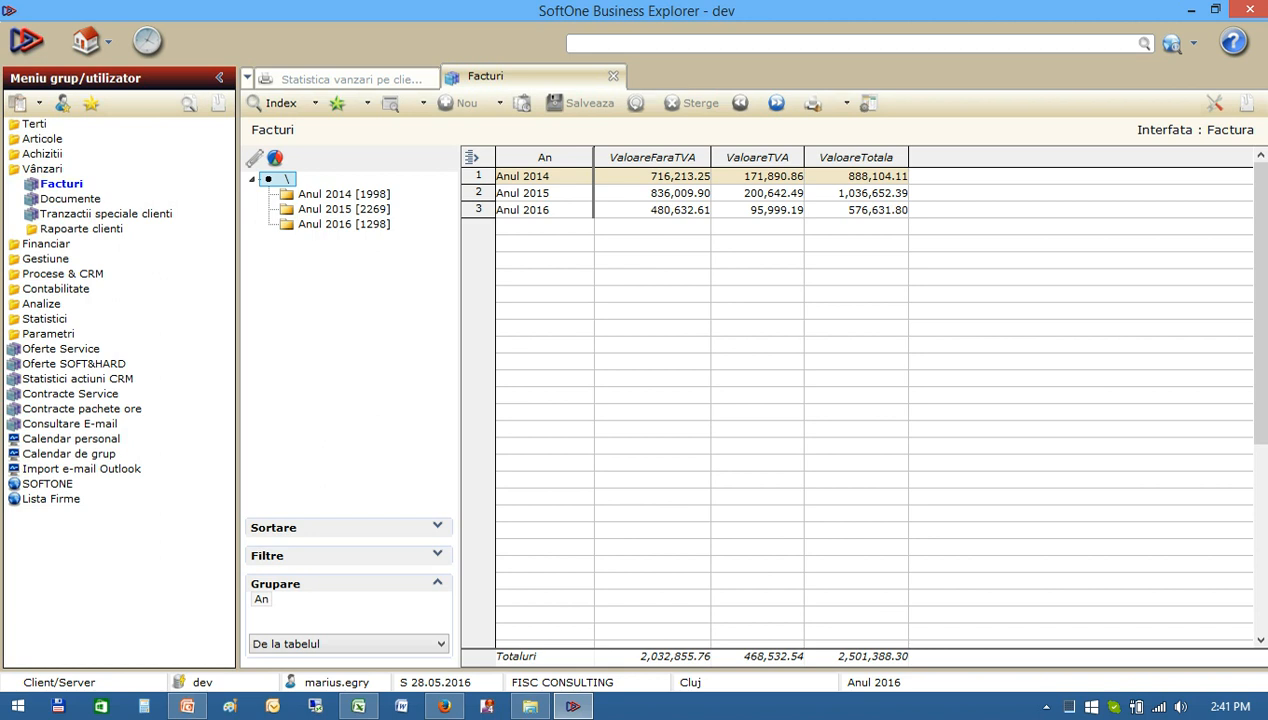
Chart the invoices grouped by year with the side menu collapsed, and sort the yearly table by ValoareTotala.
left_click(275, 158)
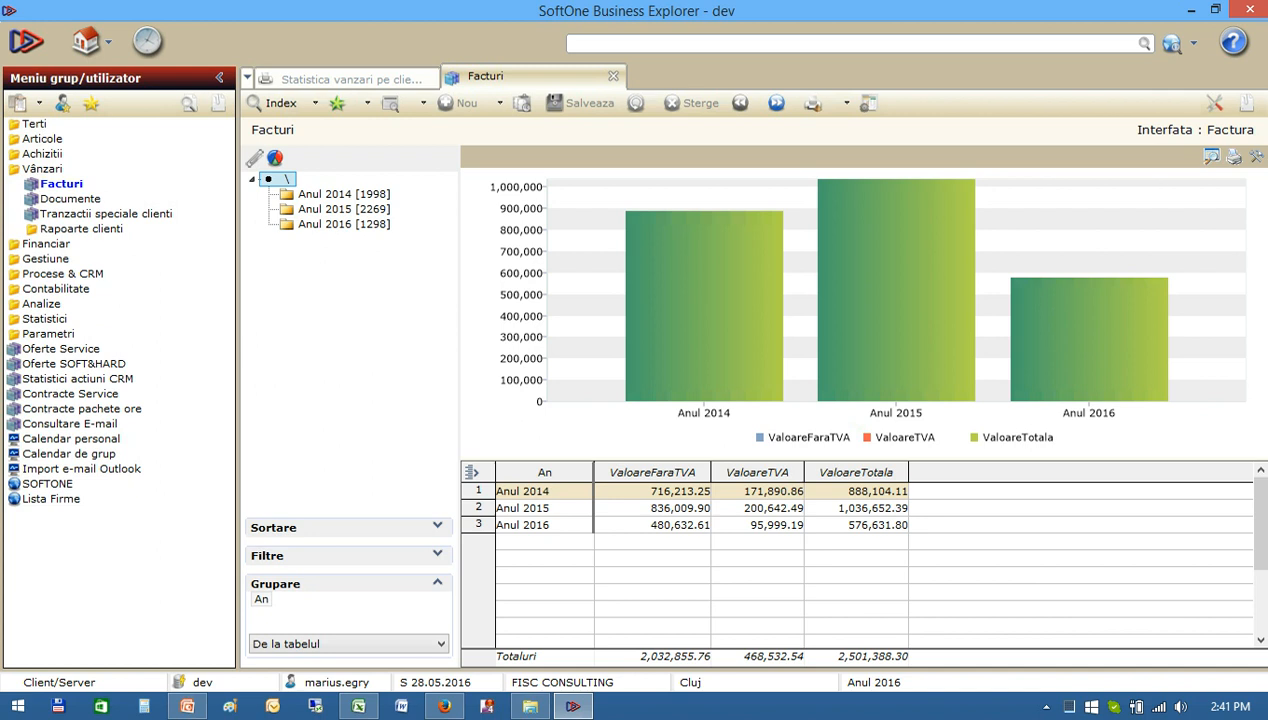
left_click(219, 77)
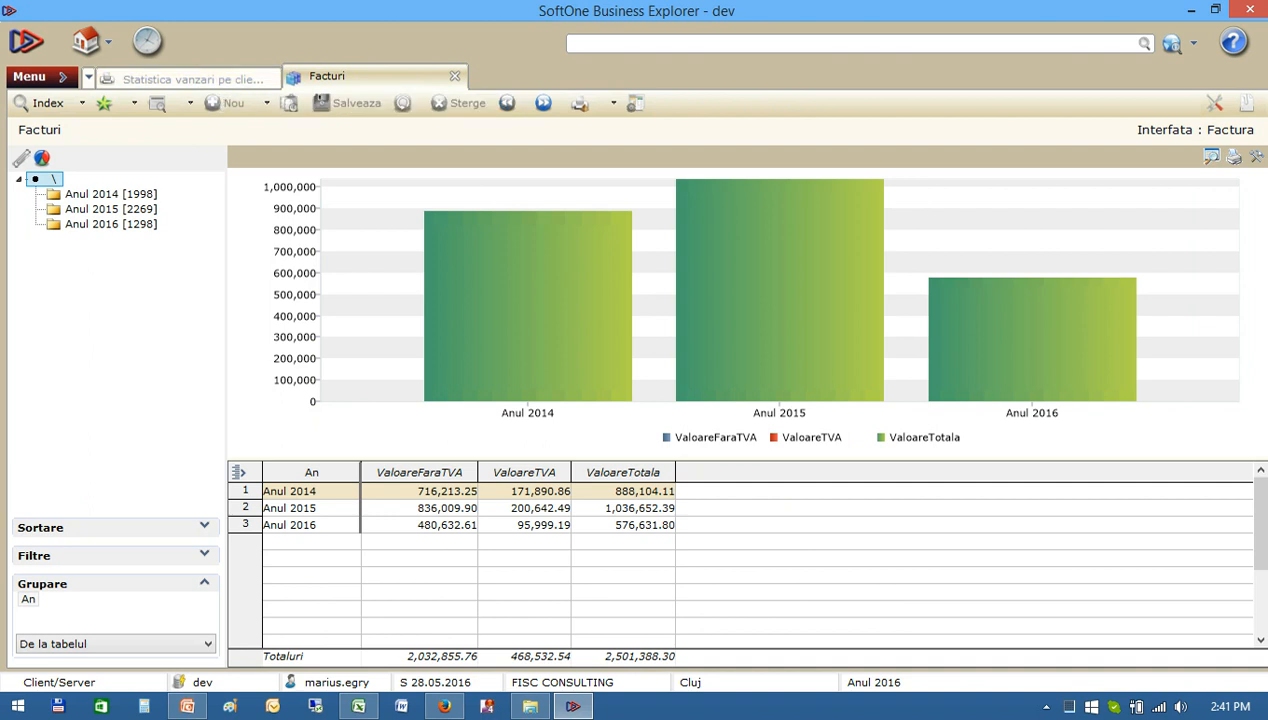
right_click(658, 470)
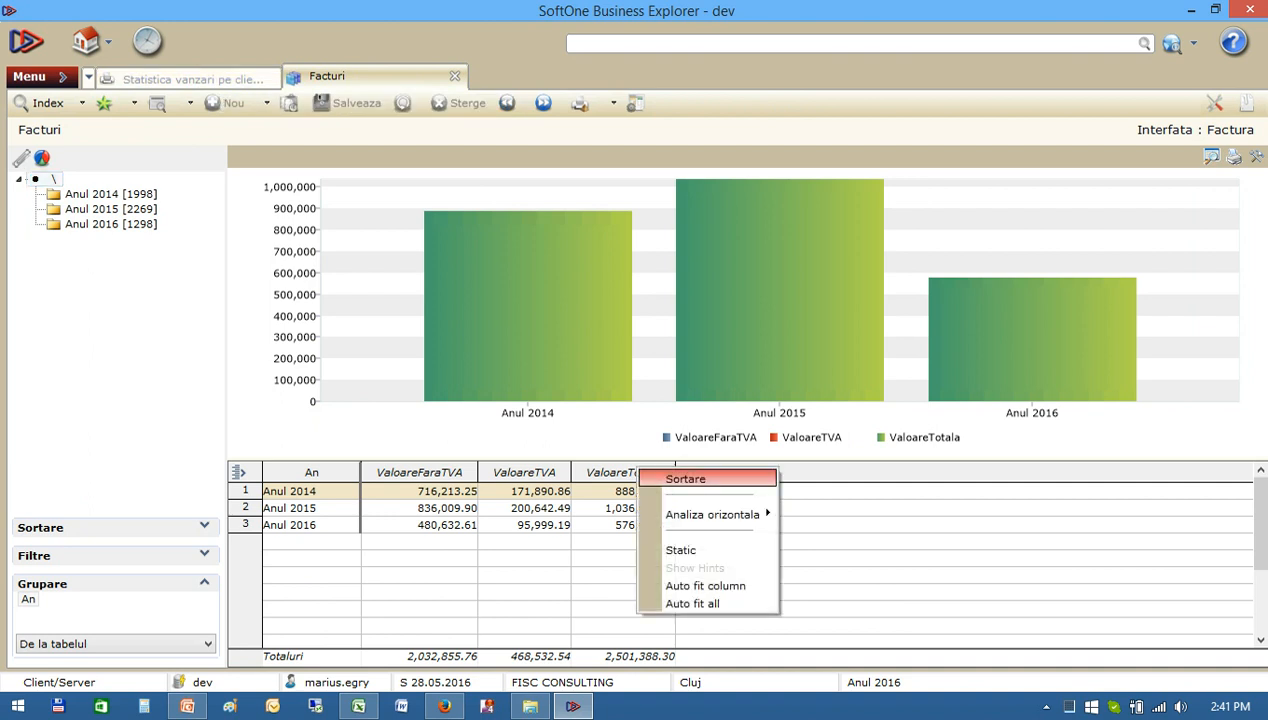
left_click(688, 476)
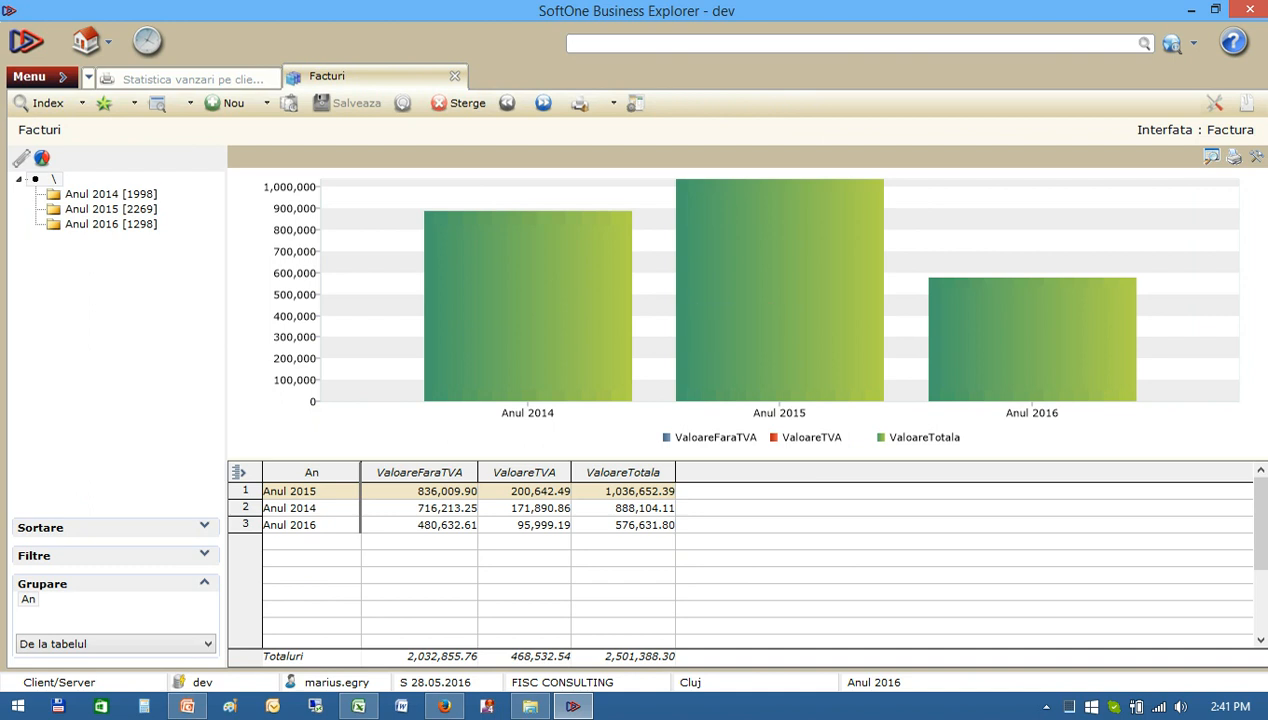
Add Sucursala as a second grouping level from the 2014 invoices and apply Filtrare - Numerotare to the year tree.
left_click(110, 194)
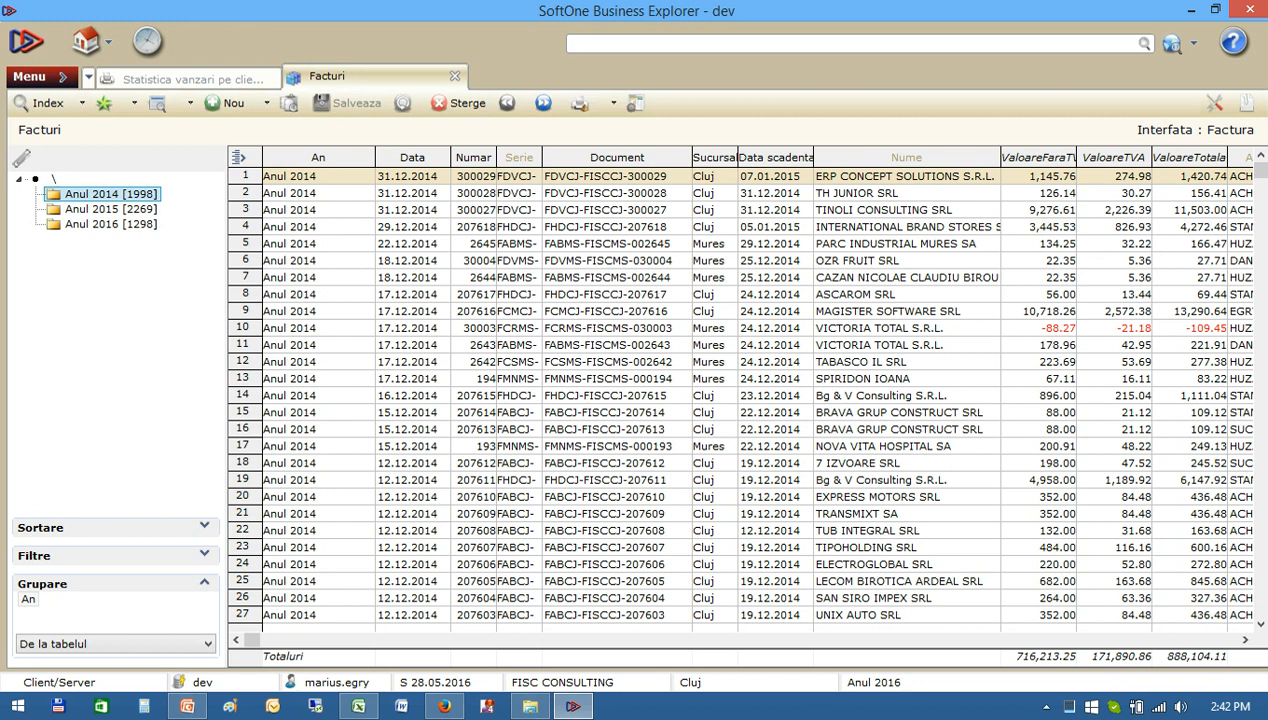
right_click(714, 157)
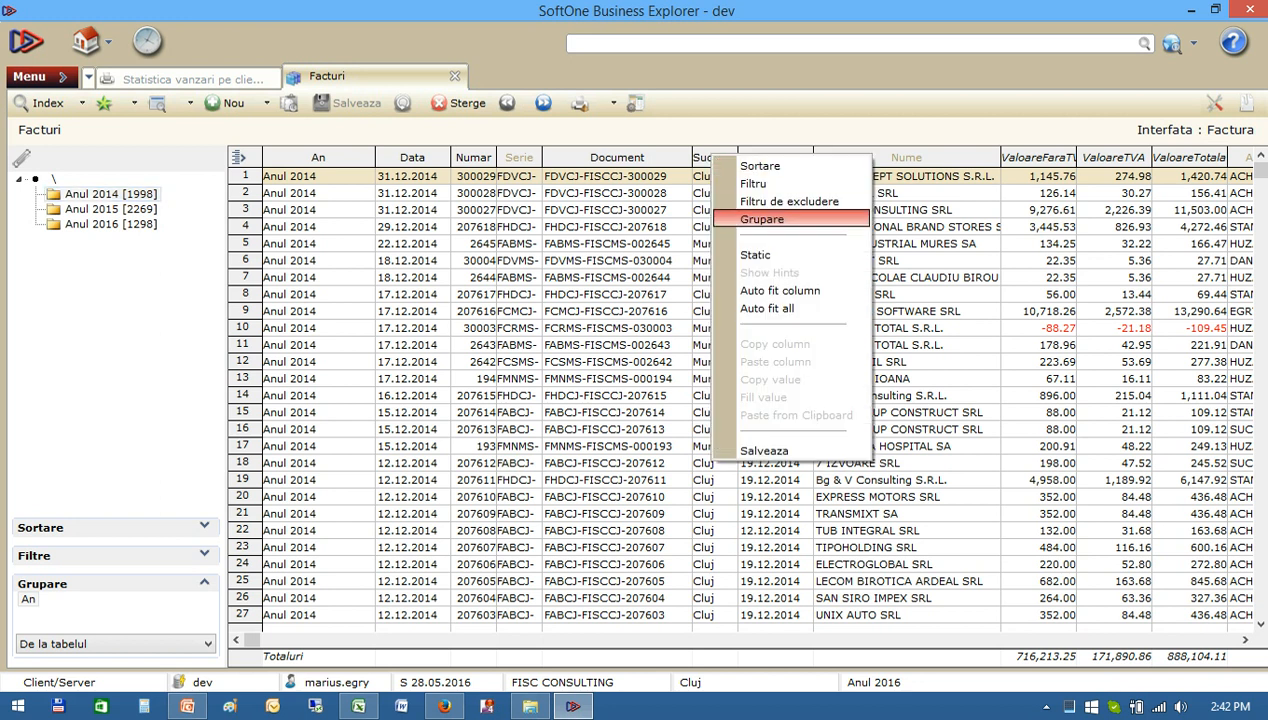
left_click(770, 219)
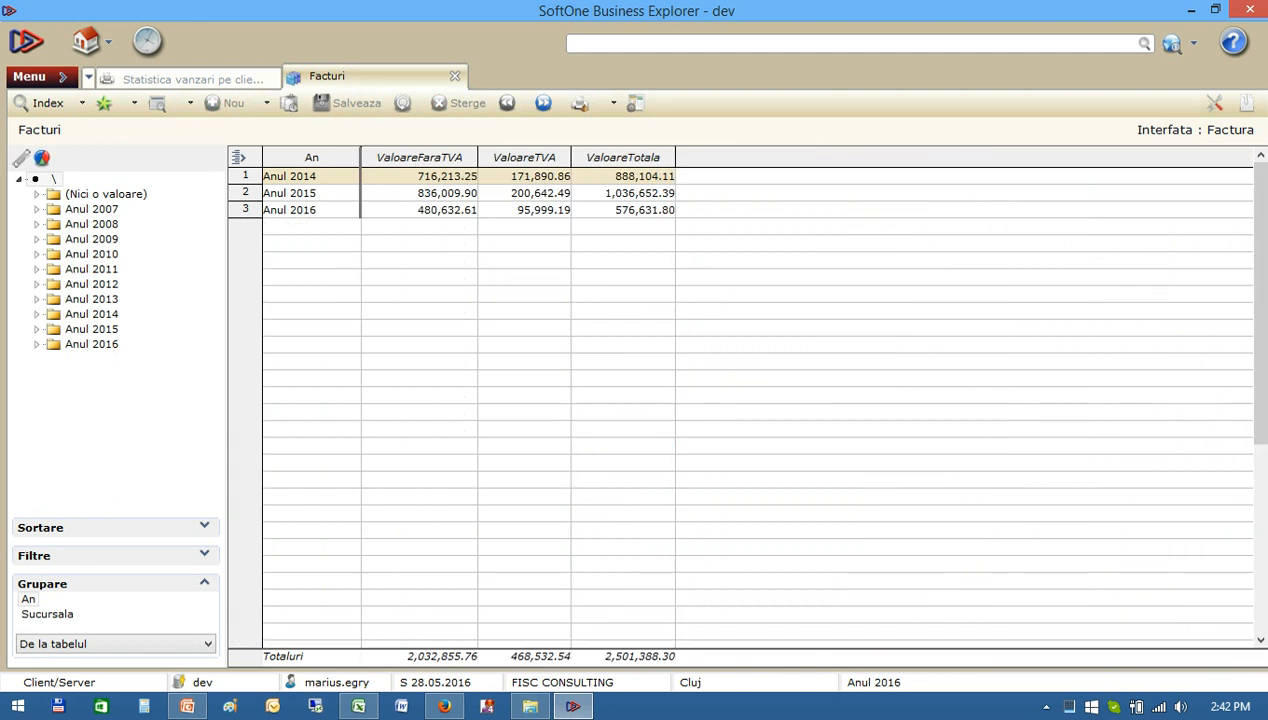
right_click(95, 273)
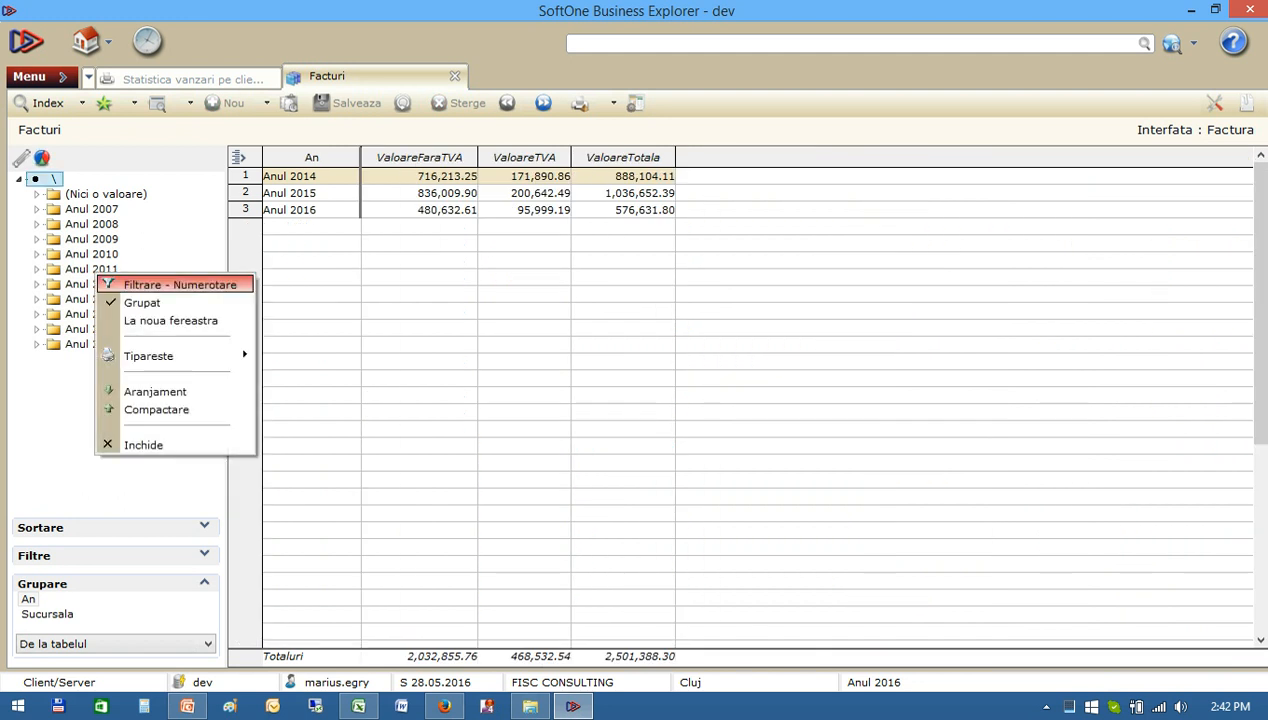
left_click(175, 285)
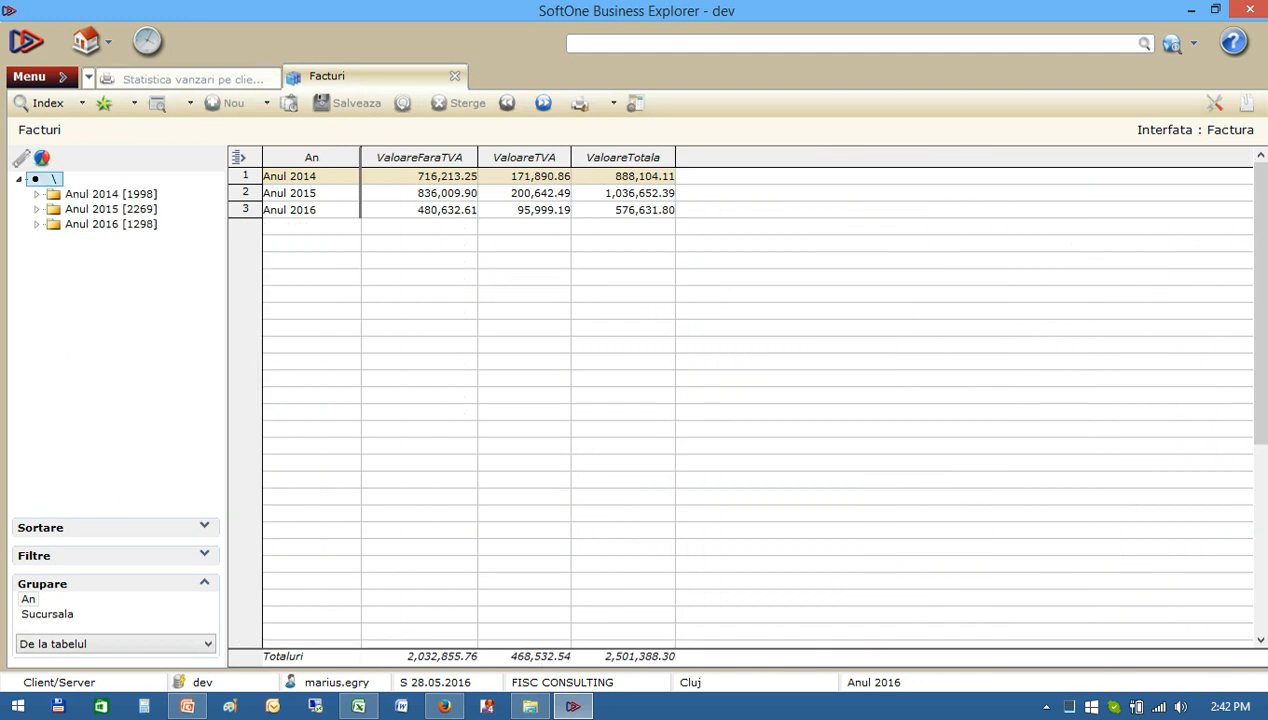
Display the grouped invoices as a chart and compare branch values across the years 2014, 2015 and 2016.
left_click(42, 158)
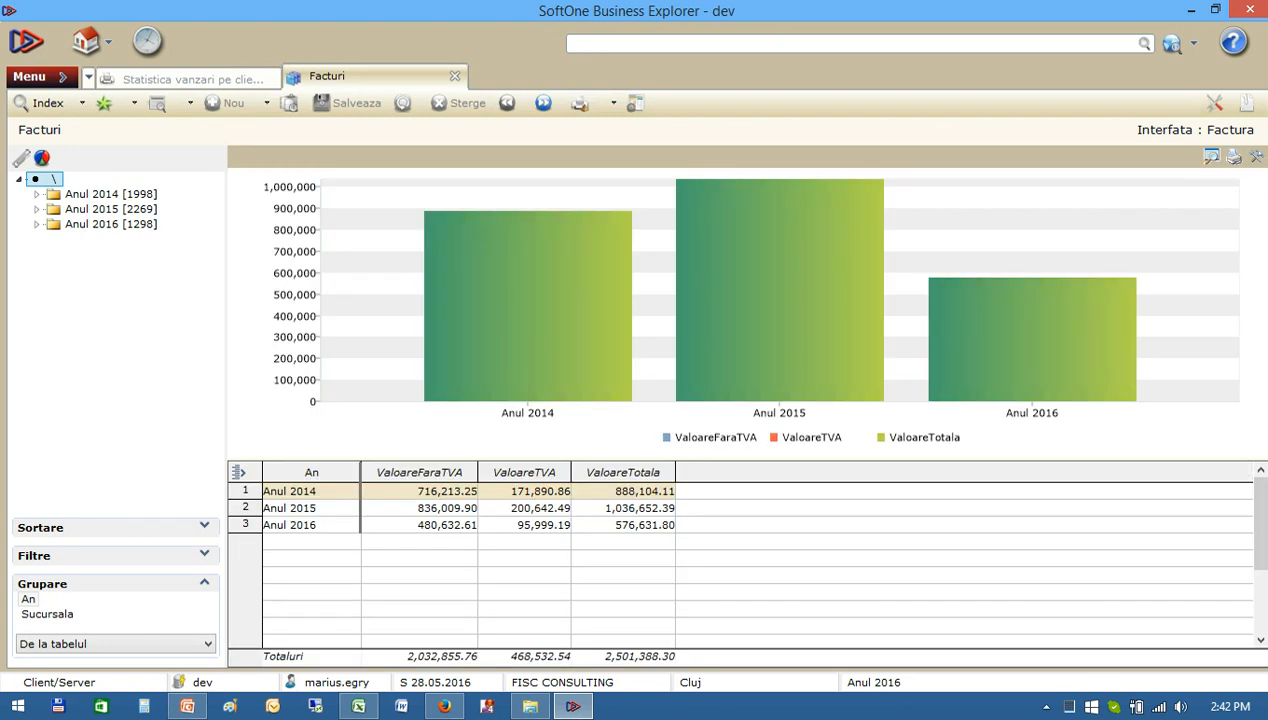
left_click(110, 194)
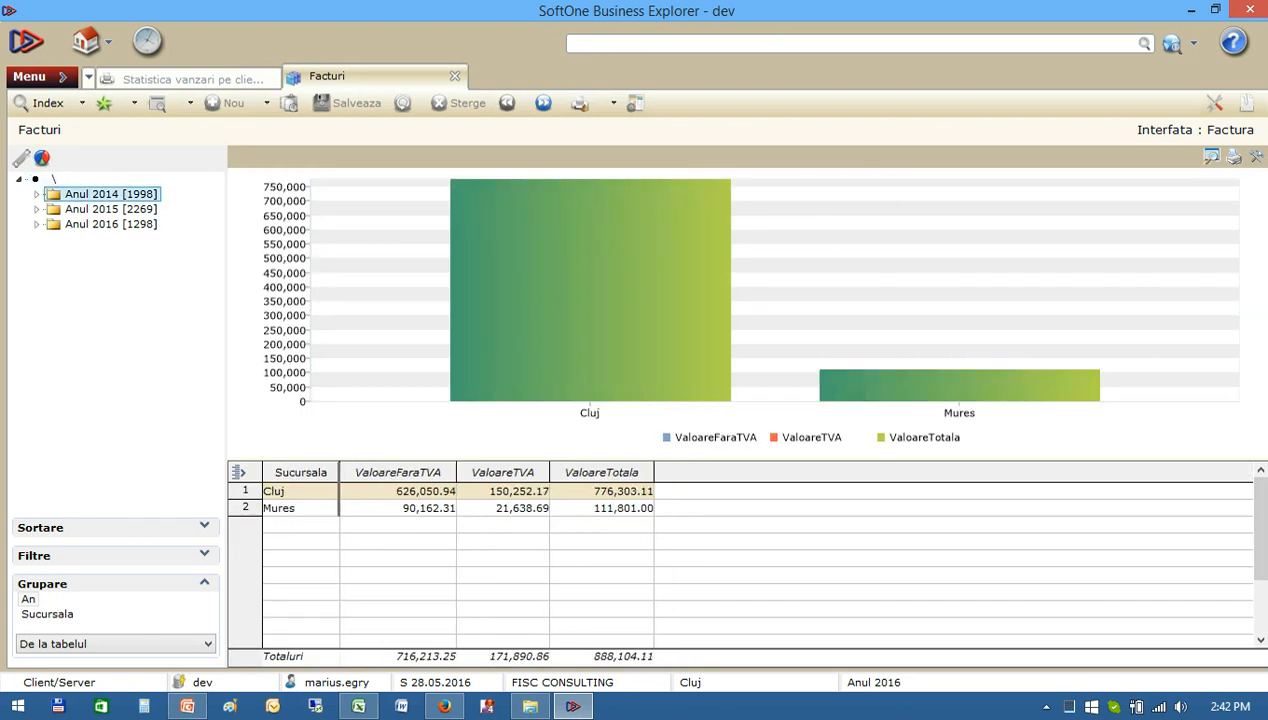
left_click(110, 209)
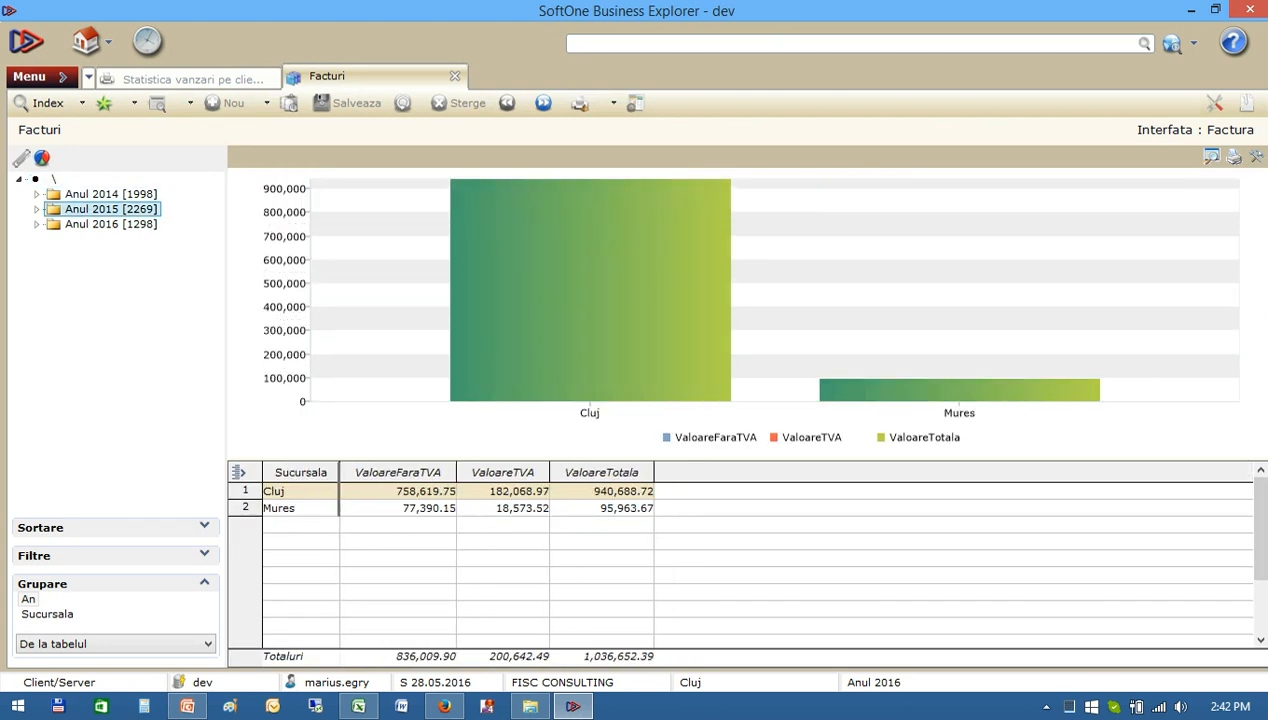
left_click(110, 224)
left_click(110, 209)
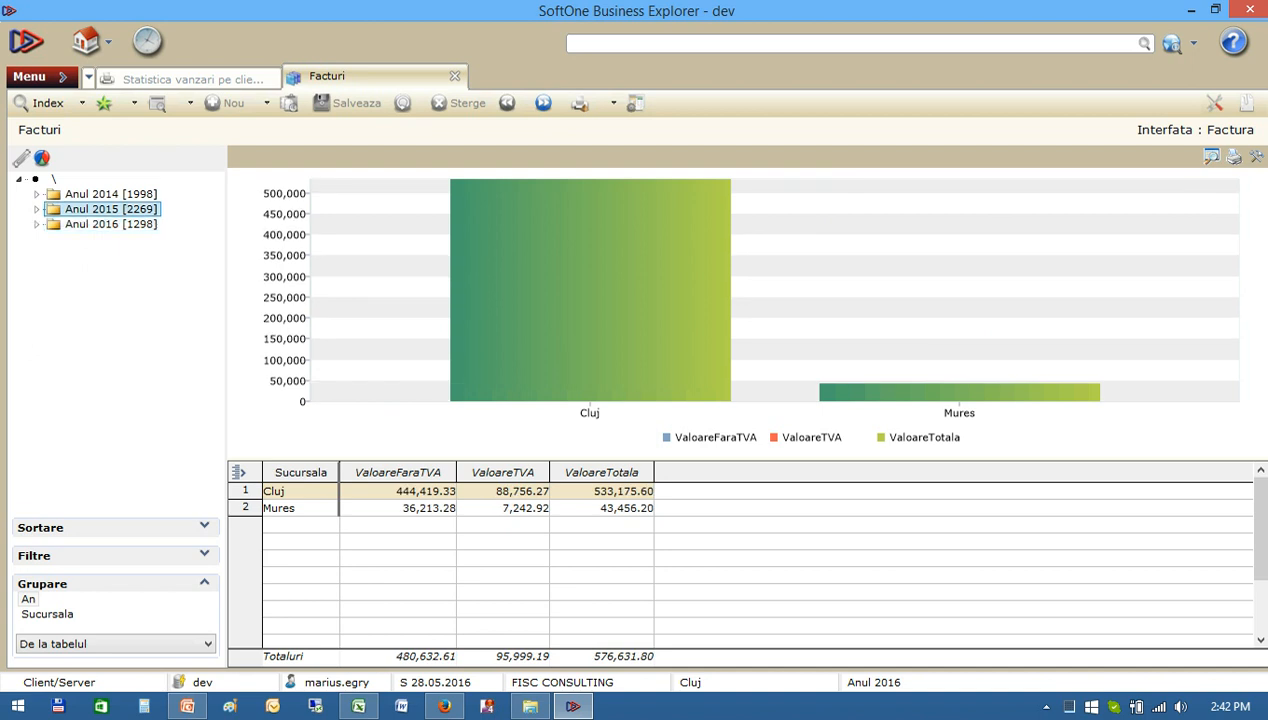
left_click(110, 194)
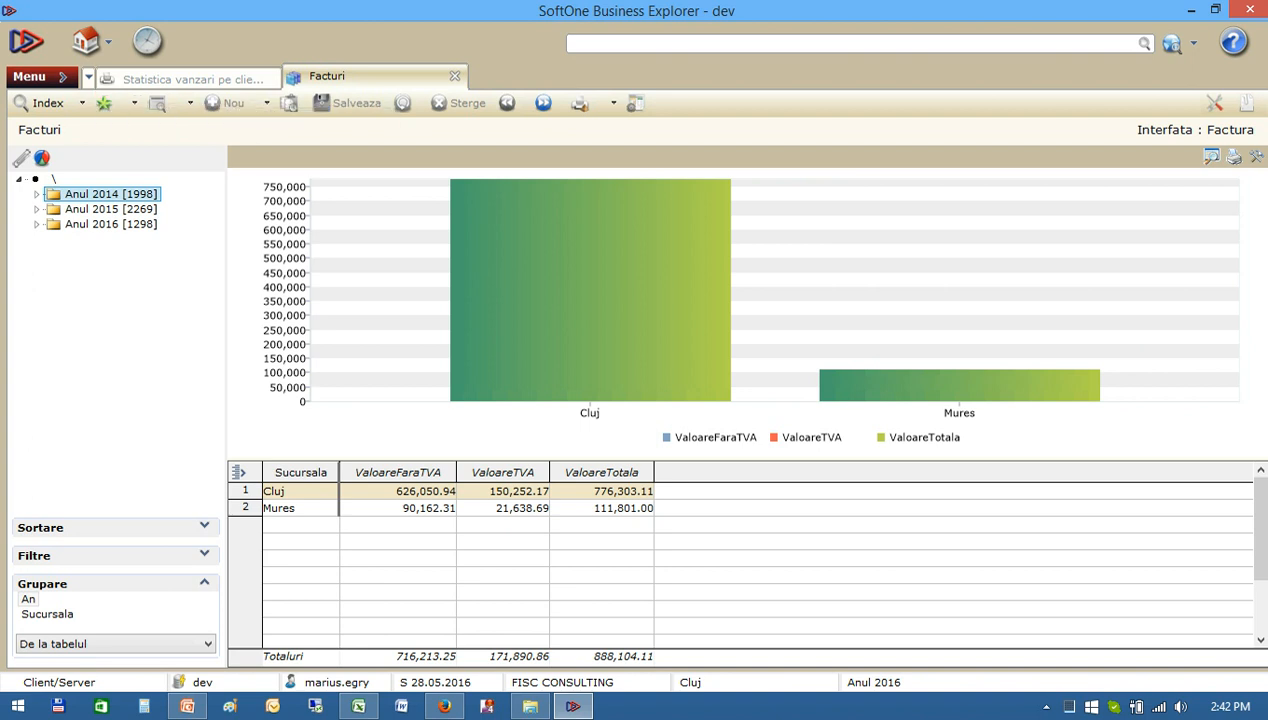
Expand the year 2014 and examine the Cluj branch's invoice list and the year's branch summary.
left_click(37, 194)
left_click(112, 209)
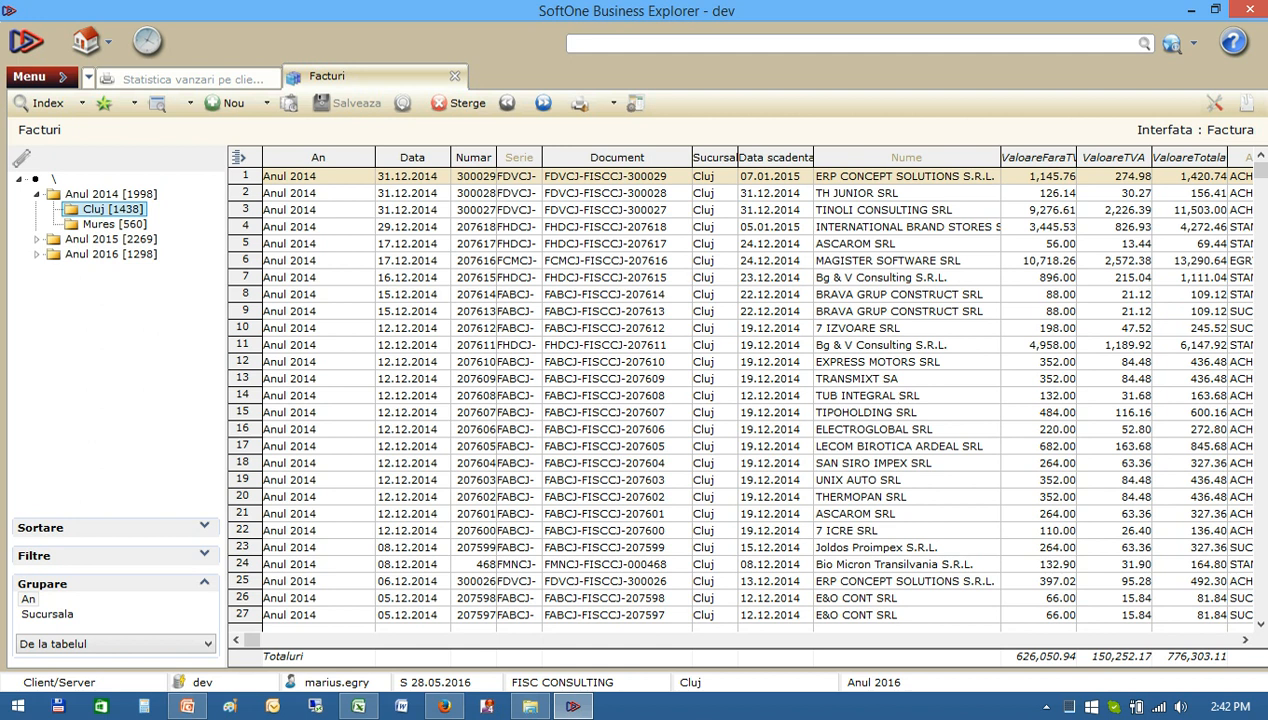
left_click(111, 194)
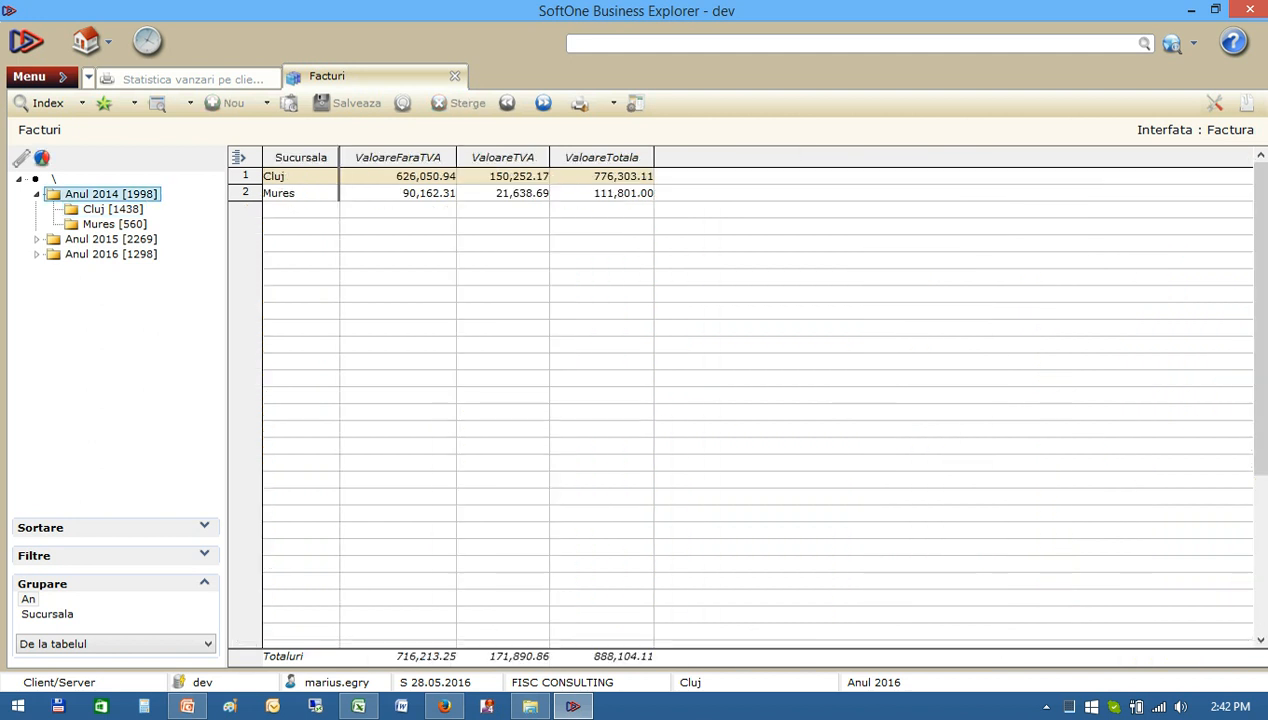
left_click(112, 209)
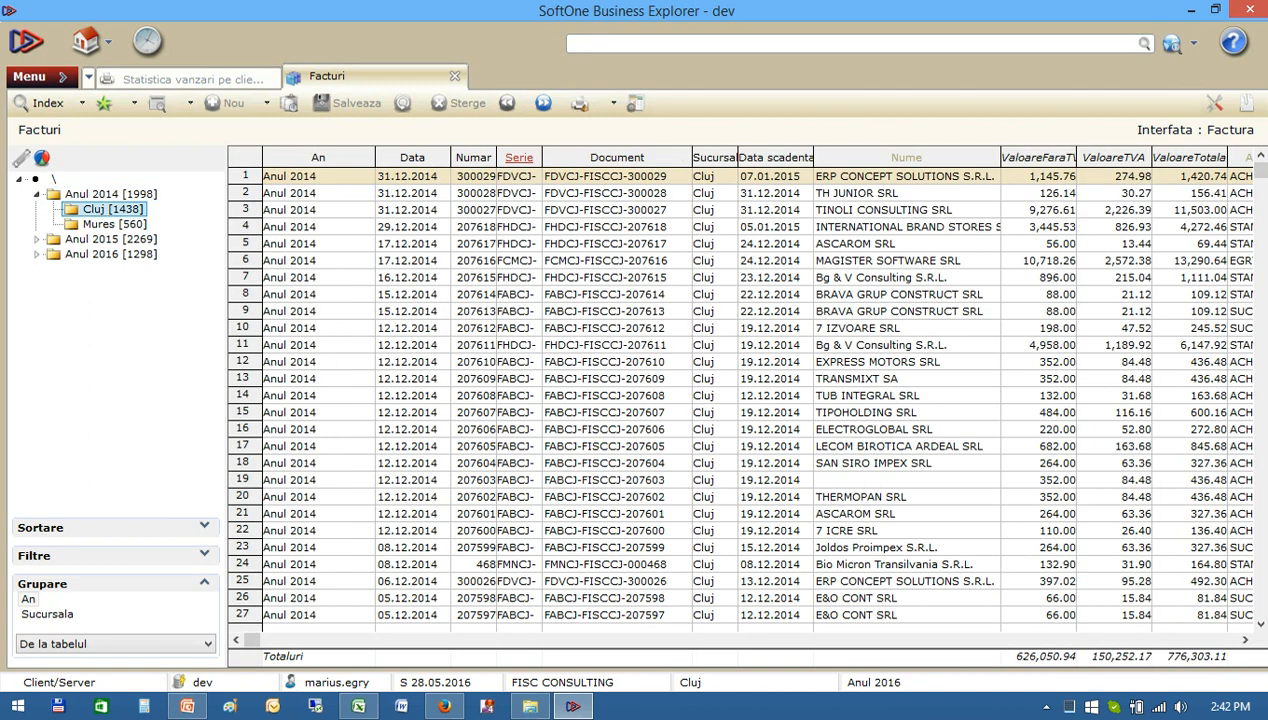
Return to the 2014 branch summary, collapse the year in the tree and show the summary as a chart.
right_click(352, 158)
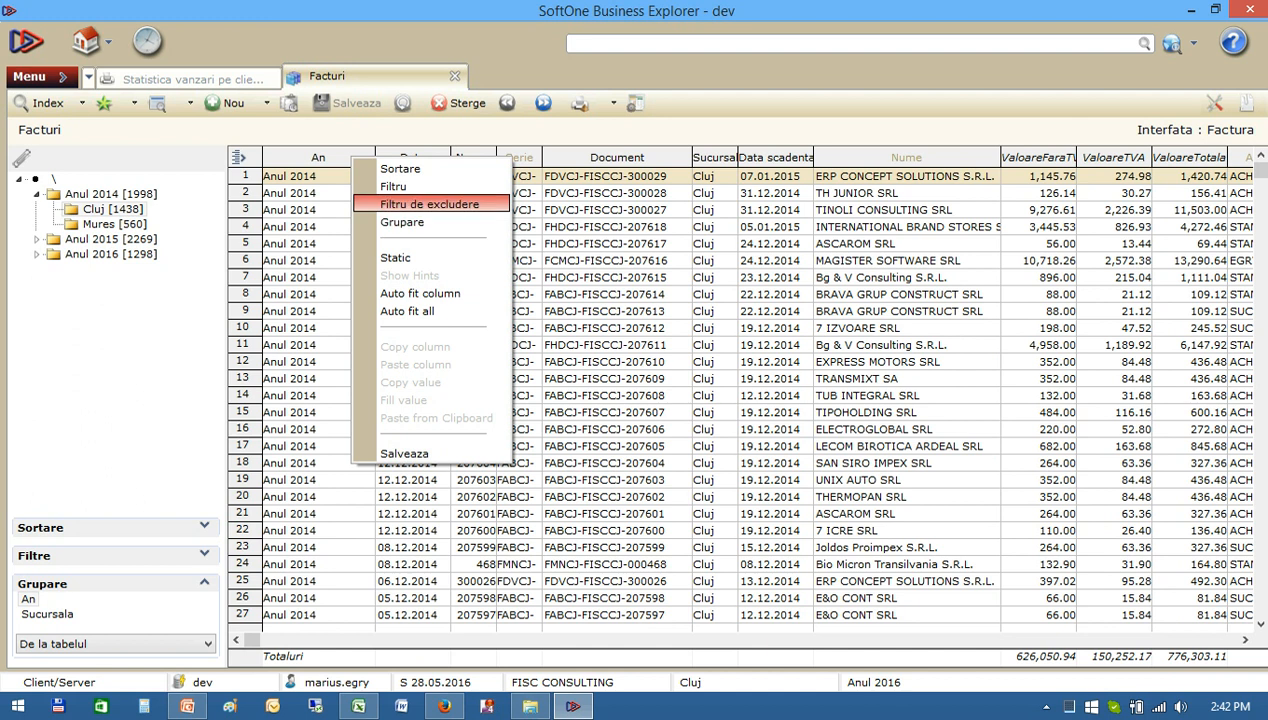
left_click(111, 194)
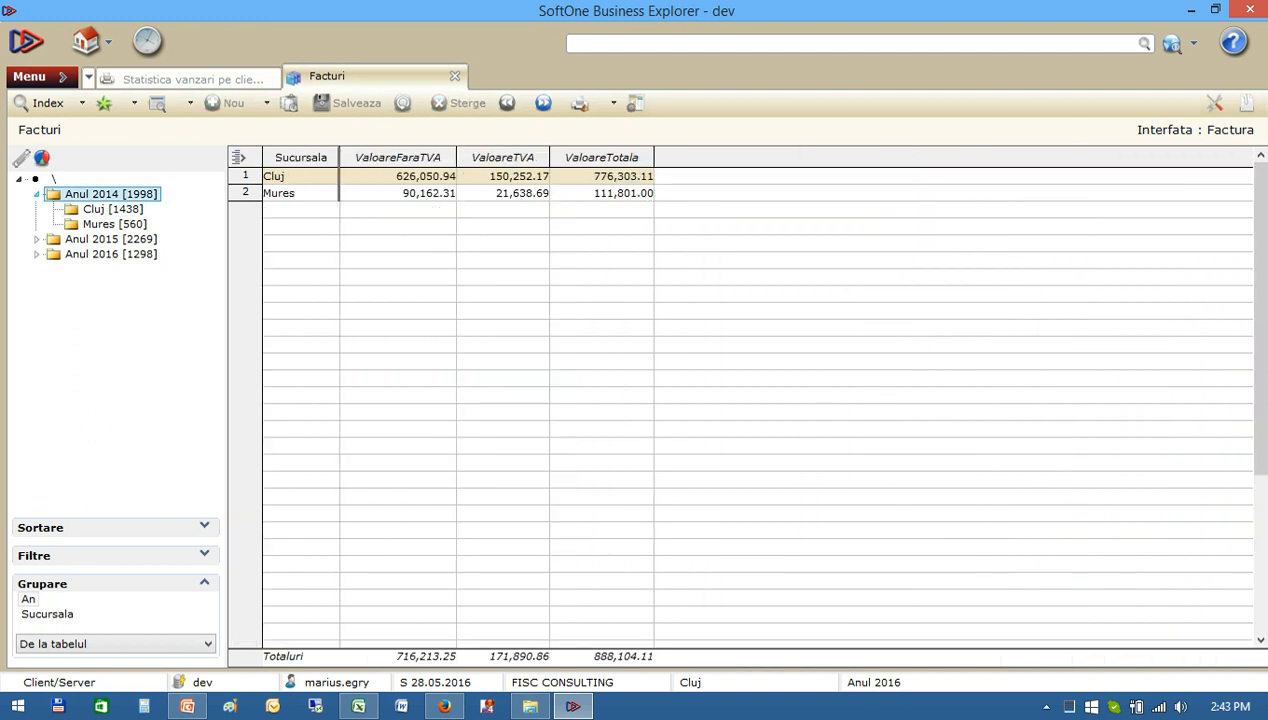
left_click(37, 194)
left_click(42, 157)
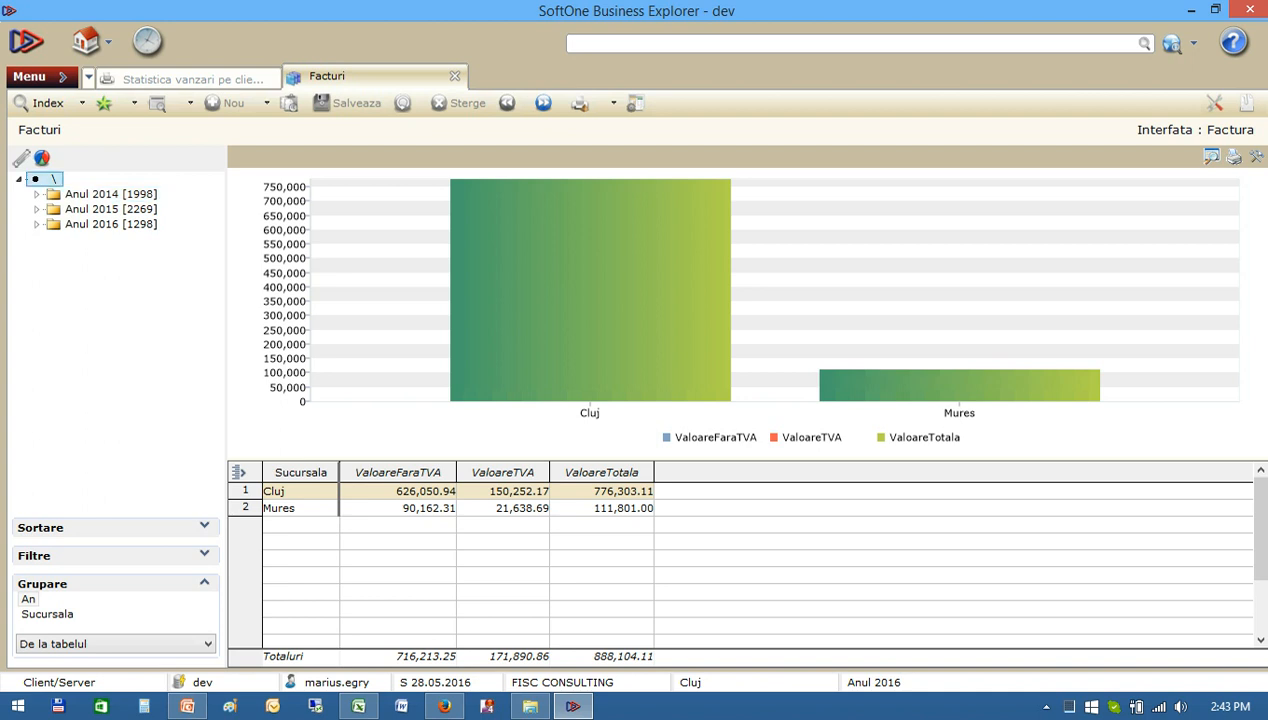
Chart the invoice summary for all years from the root of the grouping tree and bring back the user menu.
left_click(52, 179)
right_click(641, 471)
left_click(693, 481)
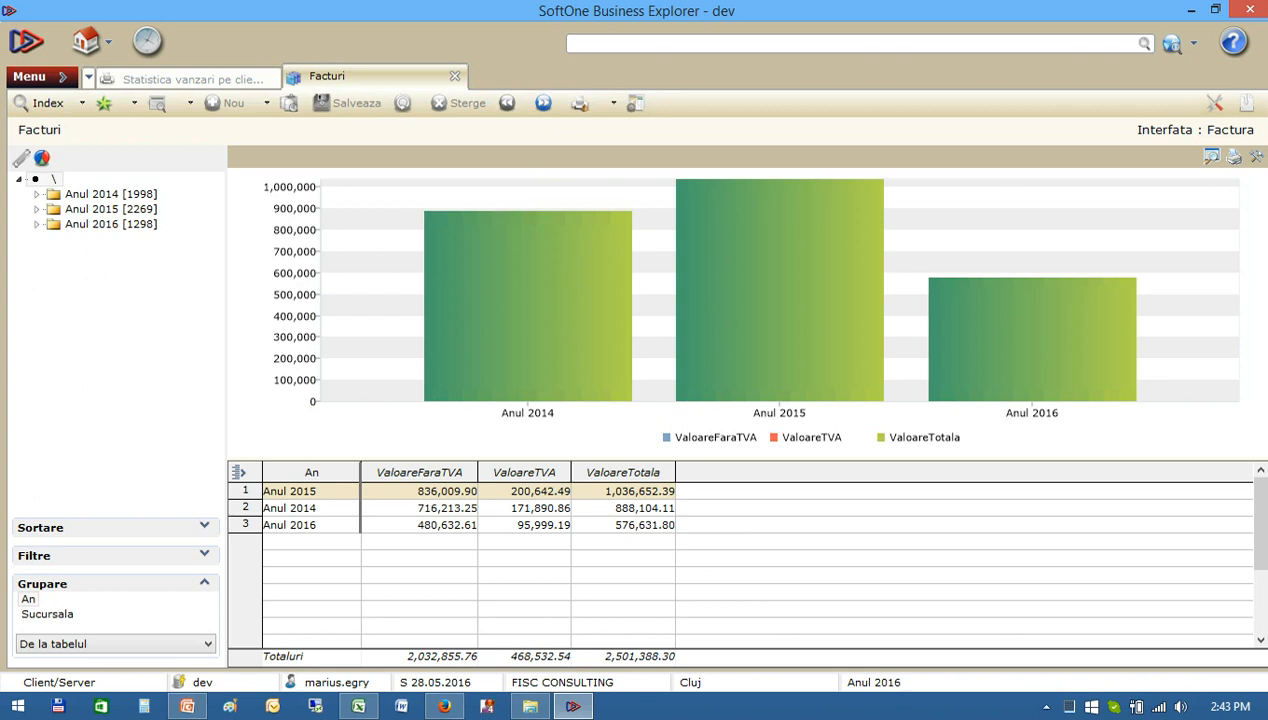
left_click(42, 77)
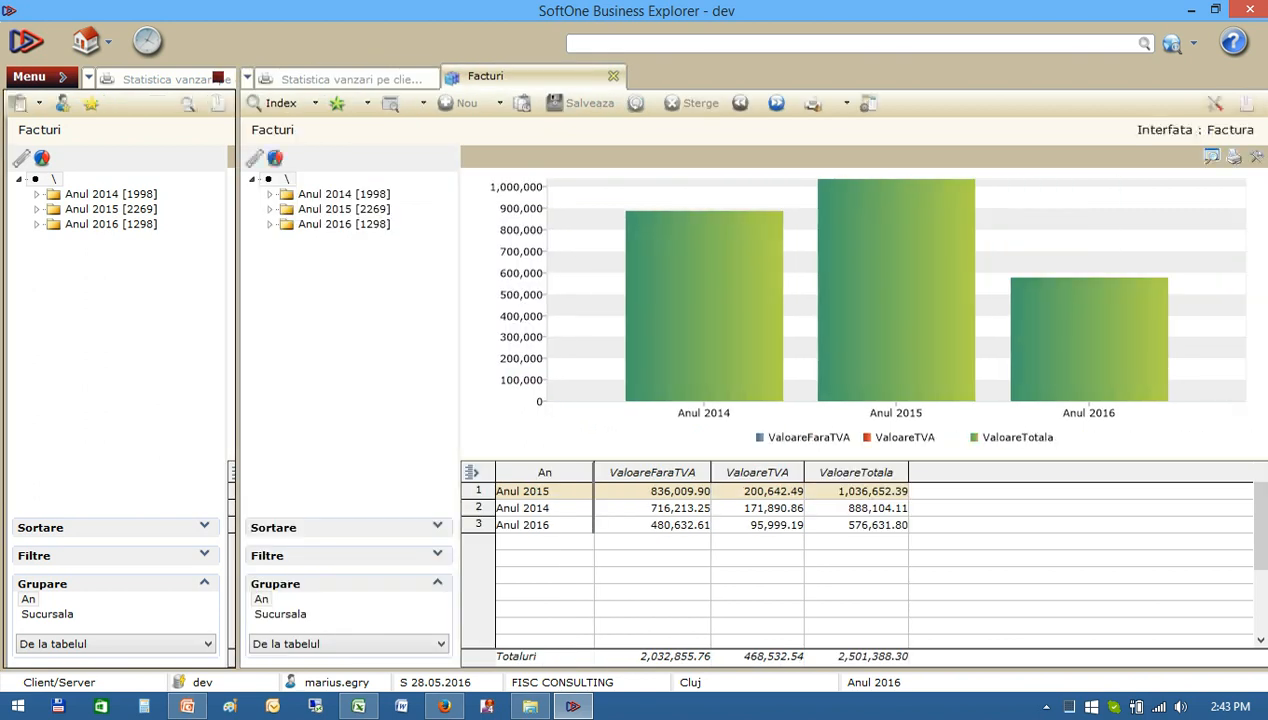
Switch to PowerPoint, start the slide show at the Tipuri de analize & rapoarte Soft1 ERP slide, and return to SoftOne.
key("alt+Tab")
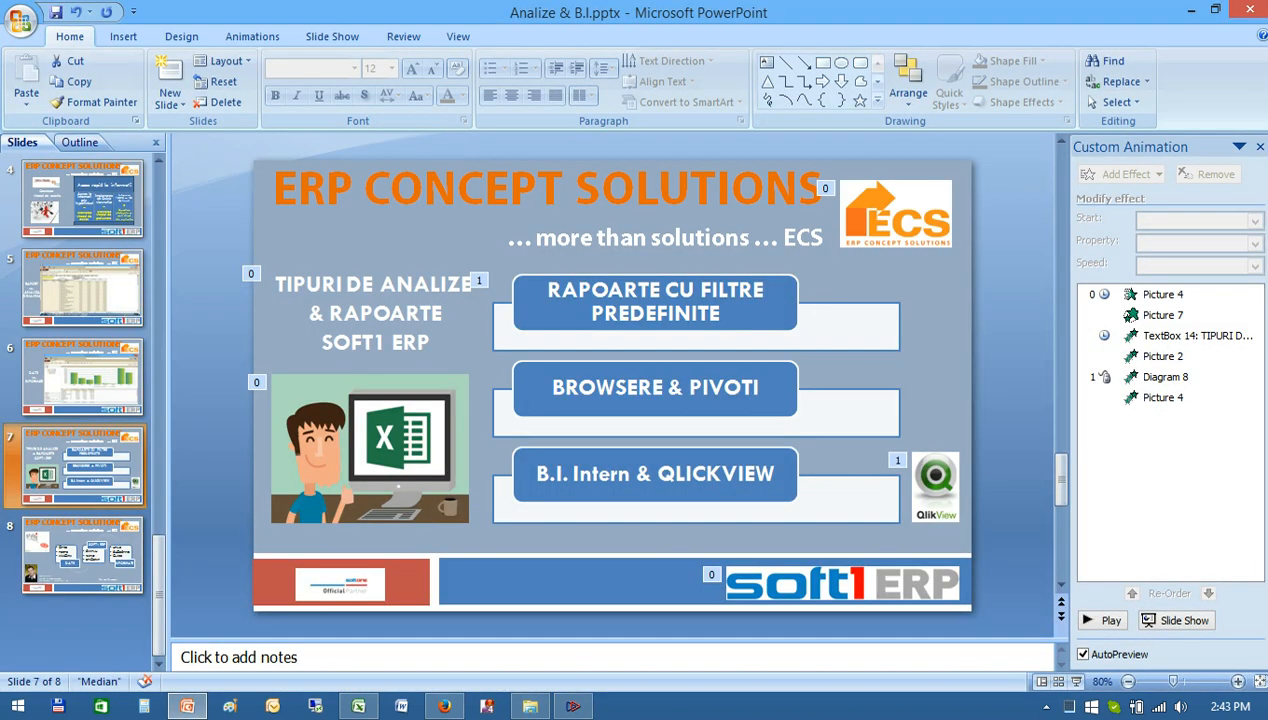
key("shift+F5")
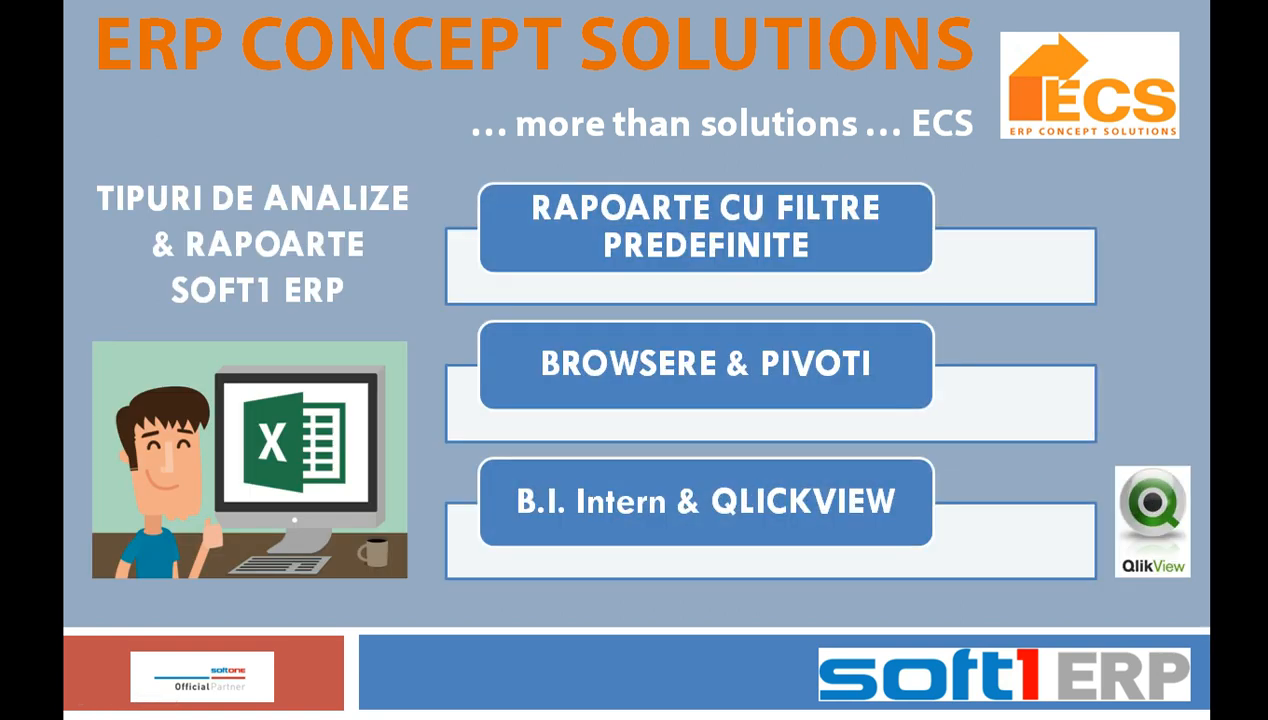
key("Escape")
key("shift+F5")
key("alt+Tab")
key("alt+Tab")
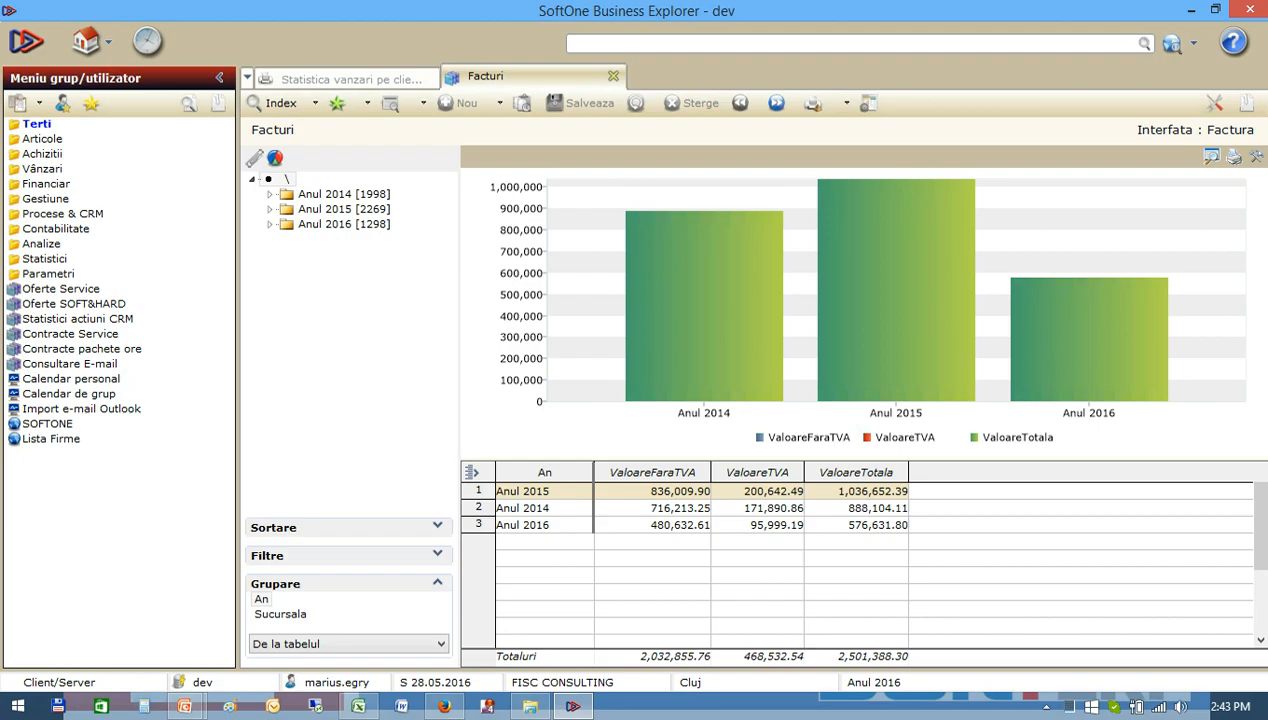
Open a new Facturi window under Vânzari, try the PIVOT GENERAL index and run Documente cu analiza pe linii instead.
left_click(43, 169)
left_click(58, 184)
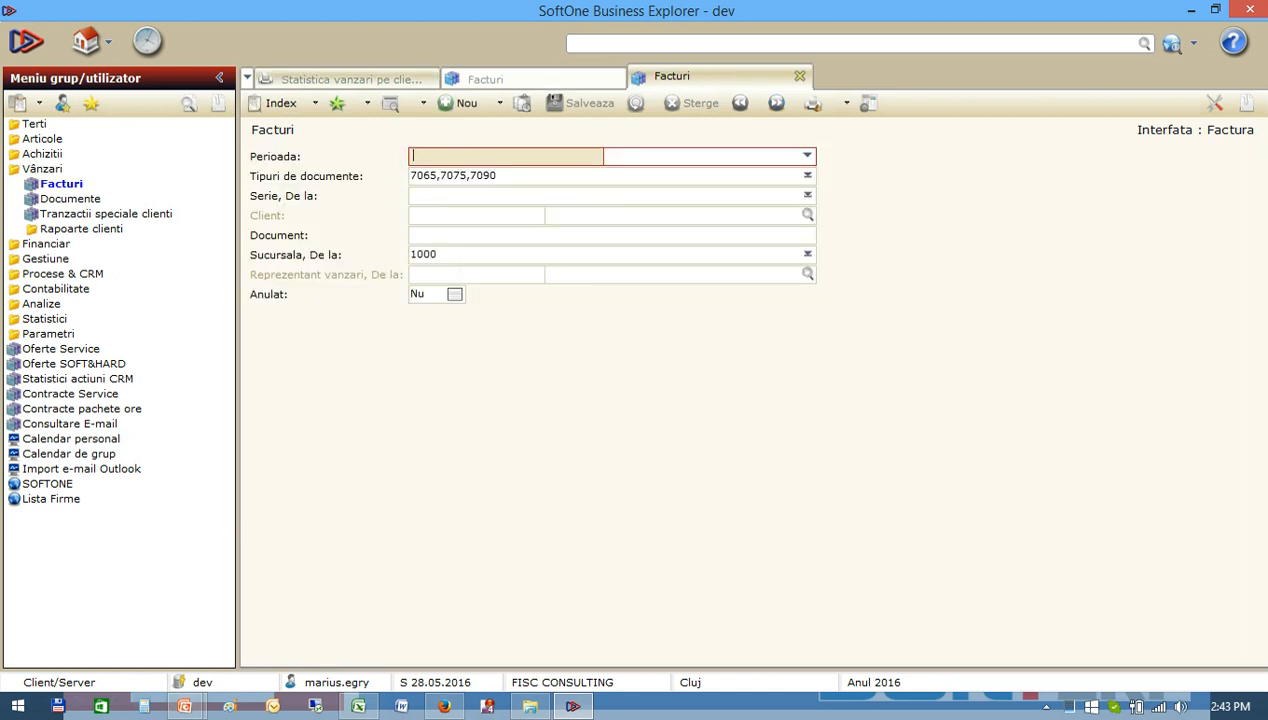
left_click(281, 103)
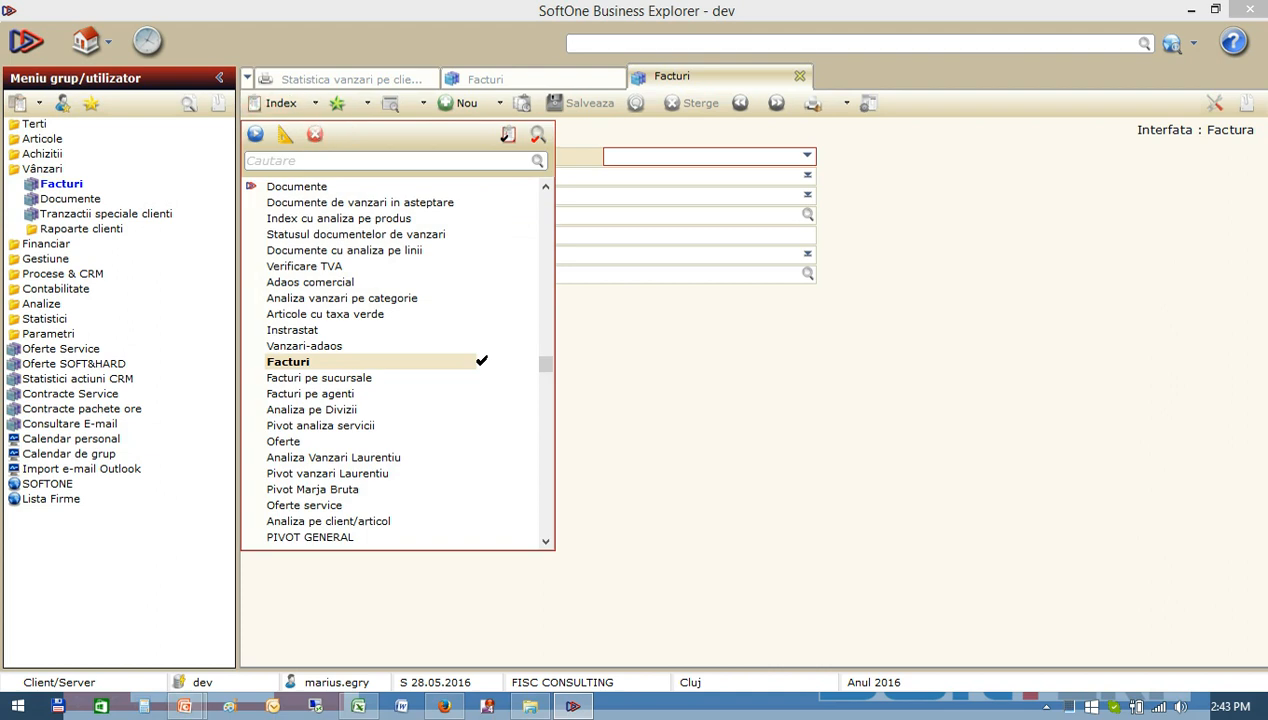
left_click(310, 537)
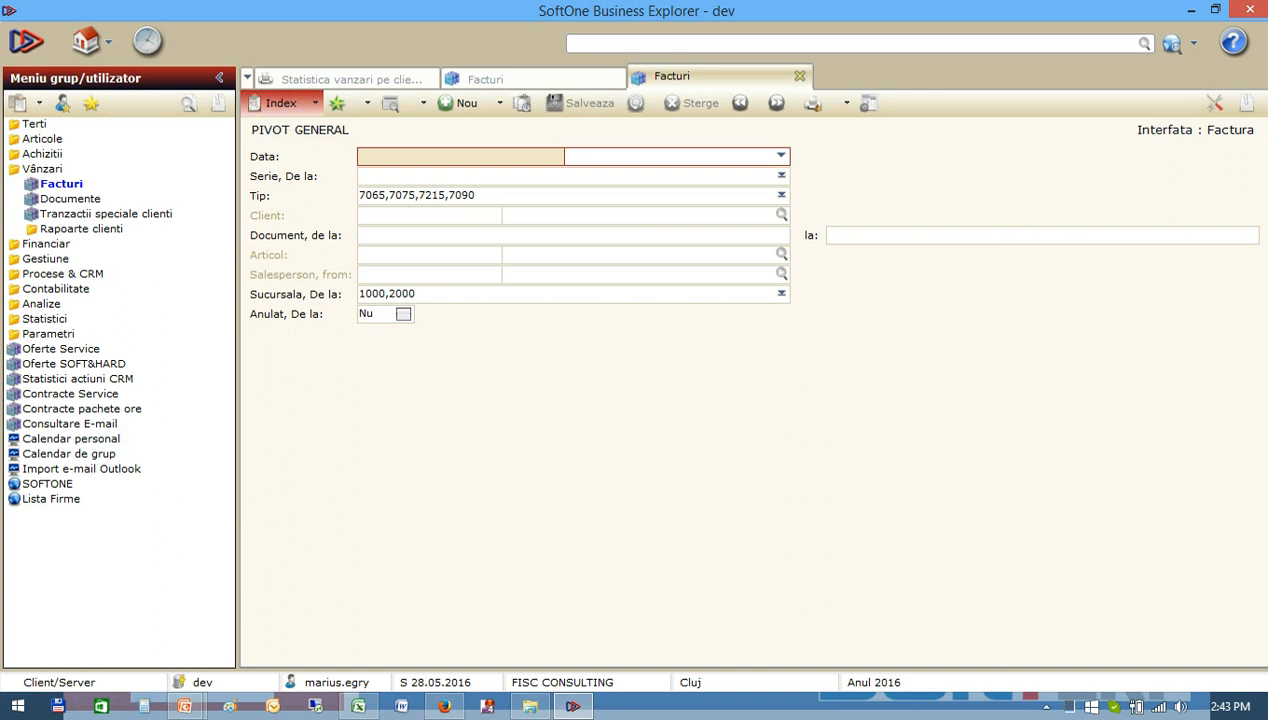
left_click(278, 103)
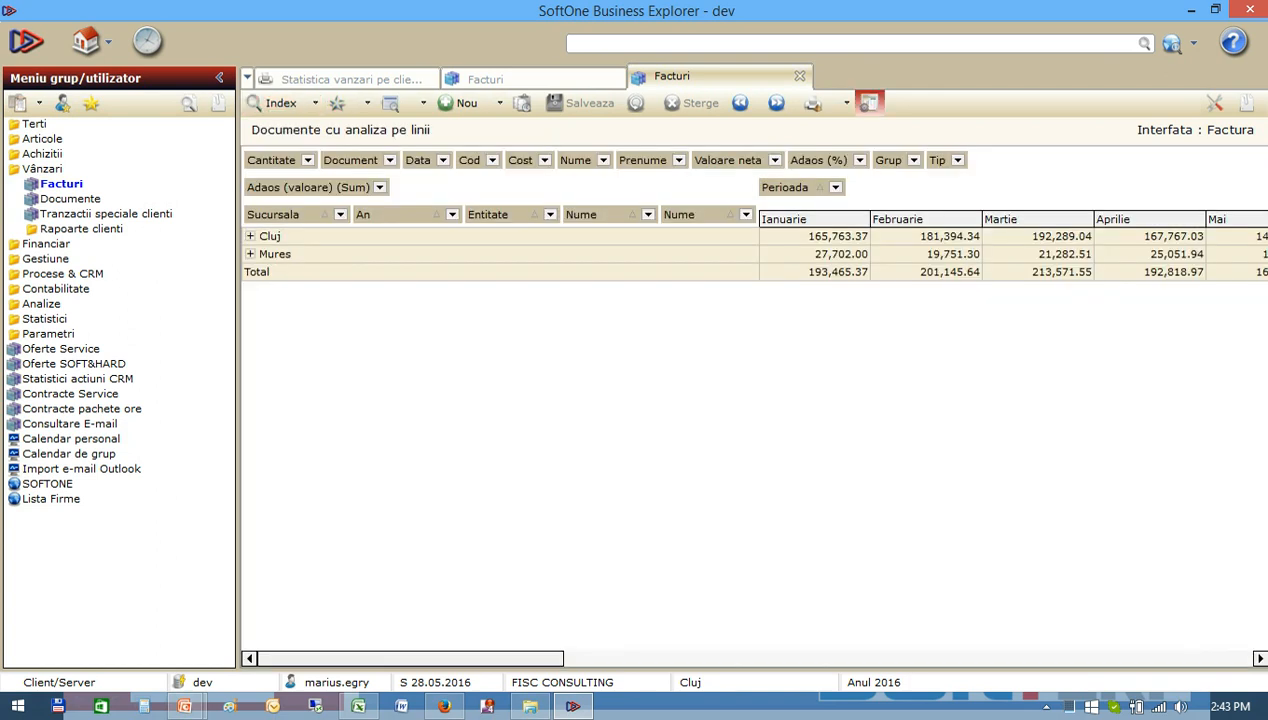
Examine the invoice lines behind the pivot as a full-width list and return to Pivot Analysis.
left_click(868, 103)
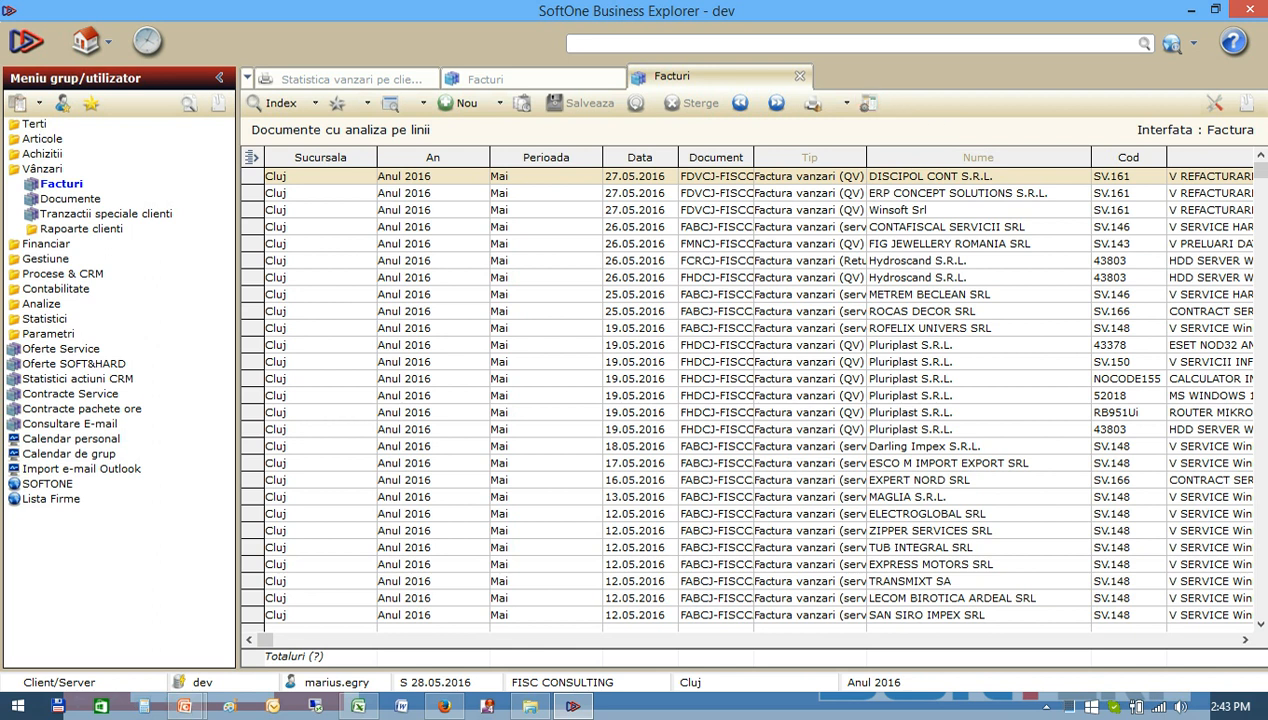
left_click(219, 77)
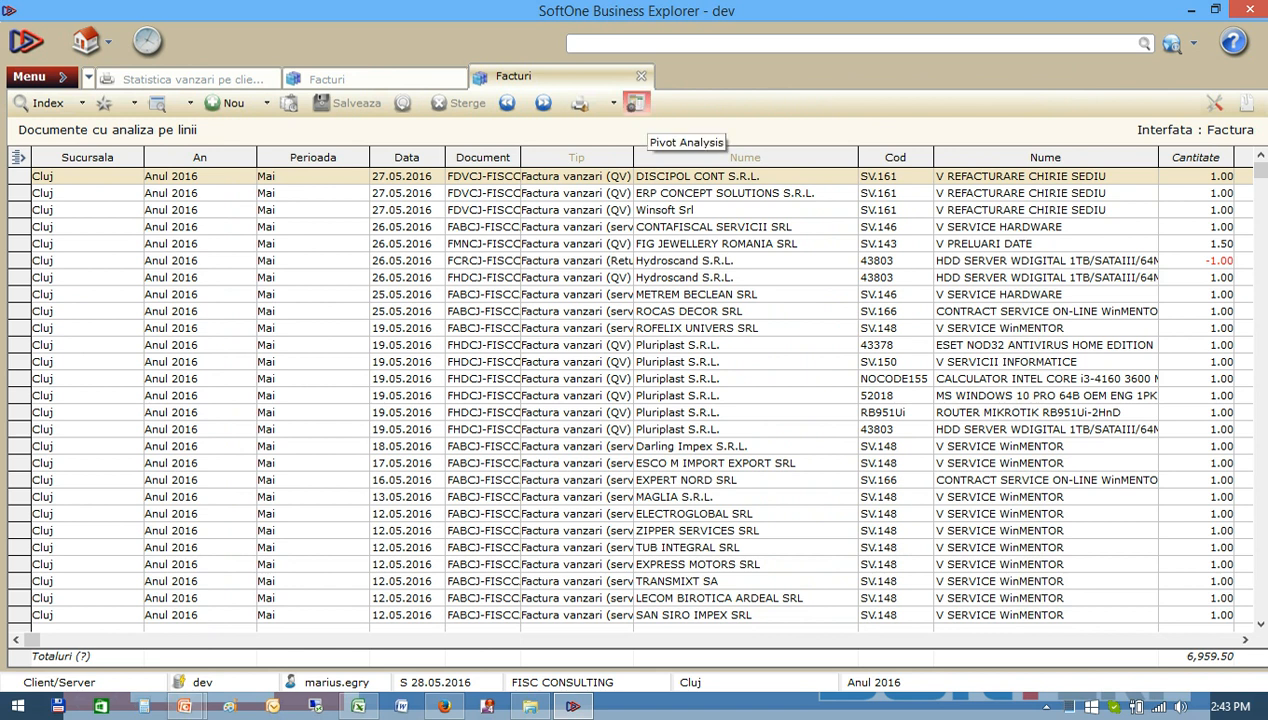
left_click(636, 103)
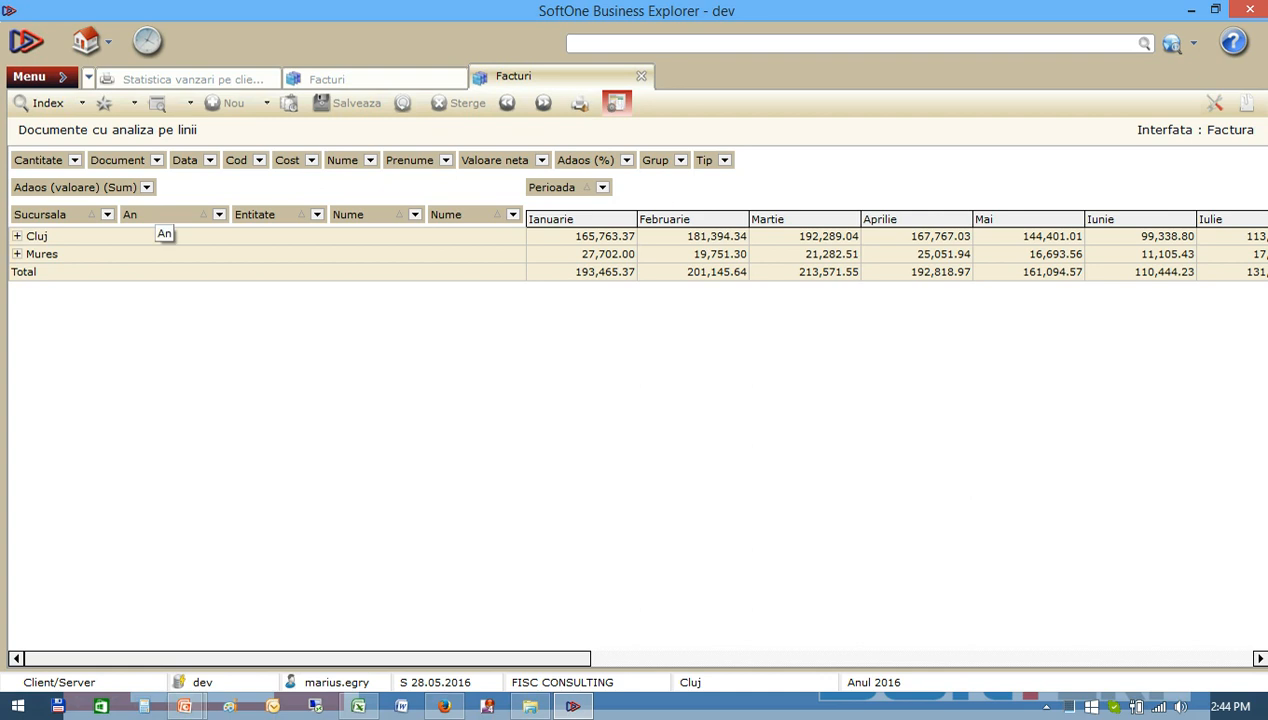
Place An ahead of Perioada in the pivot columns and filter Entitate to Servicii only, expanding that level under Cluj.
left_click_drag(162, 216, 526, 187)
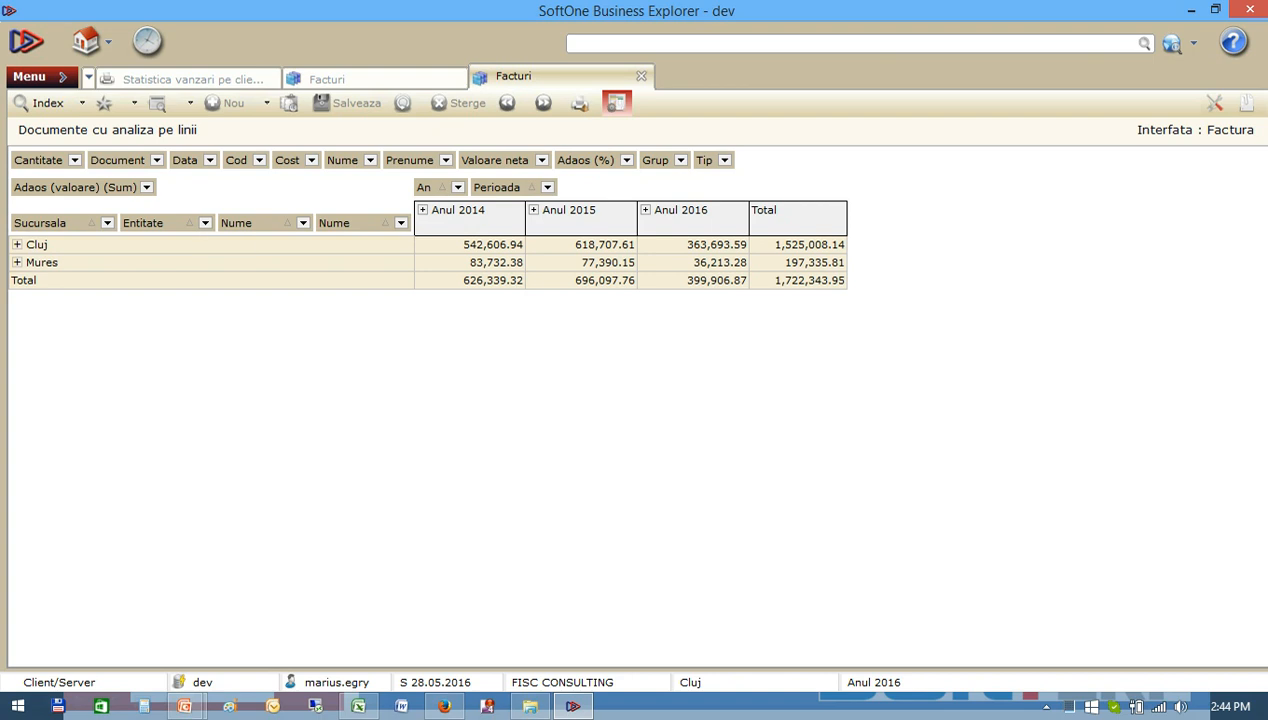
left_click(17, 245)
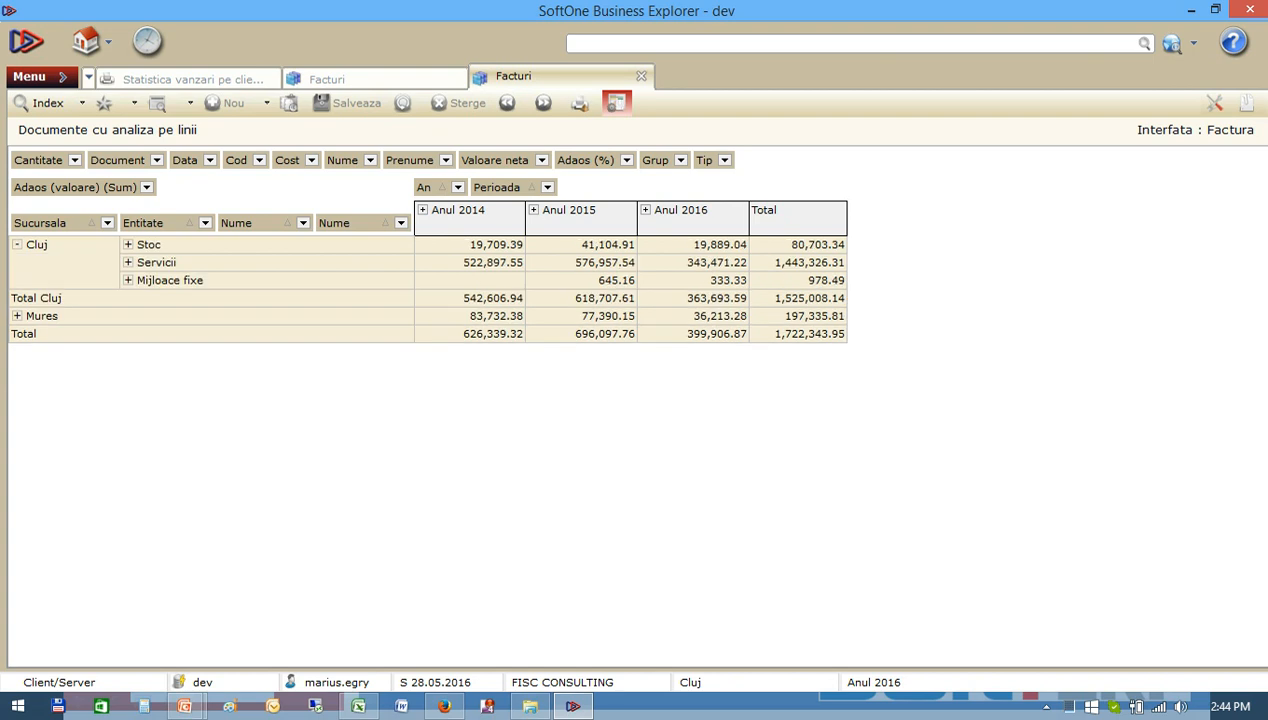
left_click(205, 222)
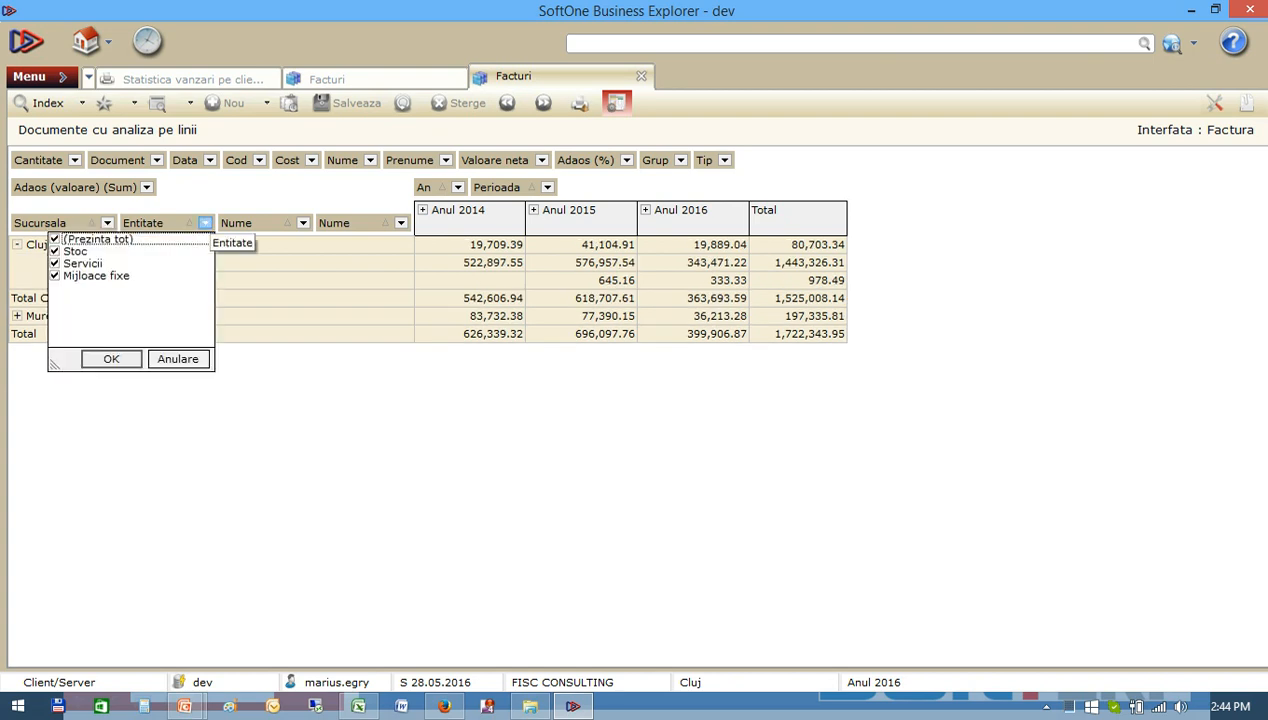
left_click(55, 251)
left_click(55, 275)
left_click(111, 358)
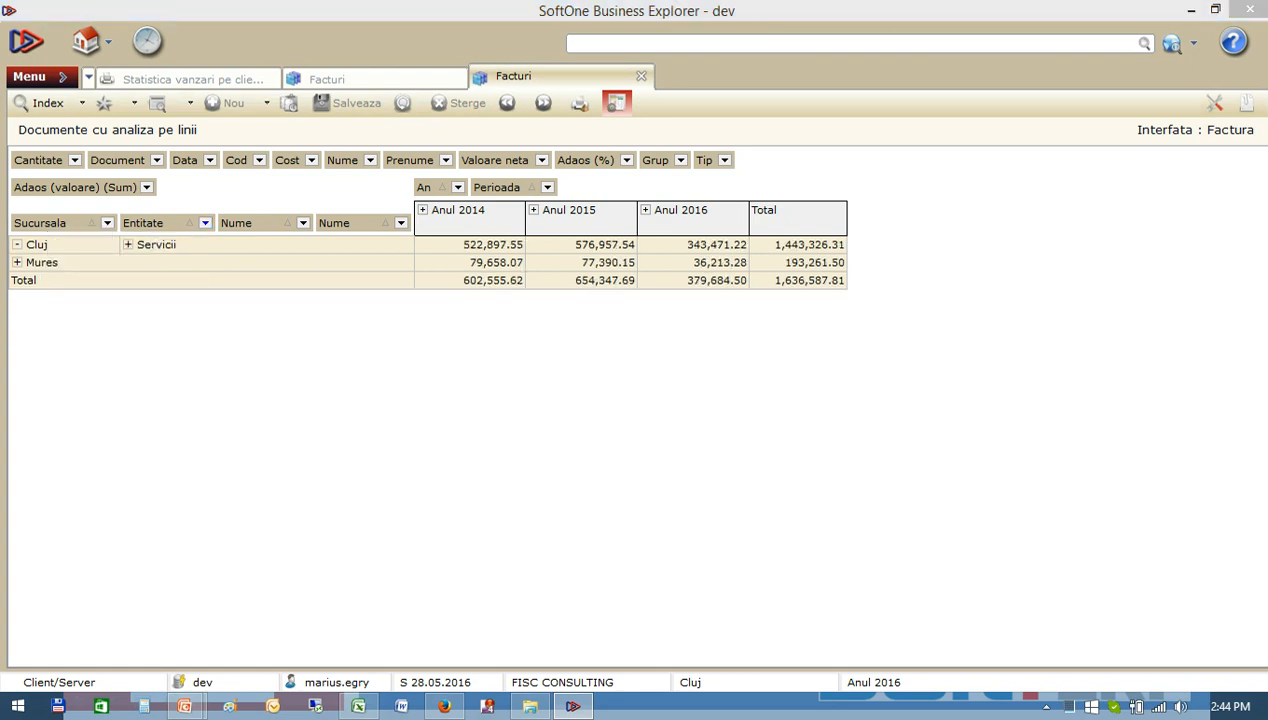
left_click(128, 245)
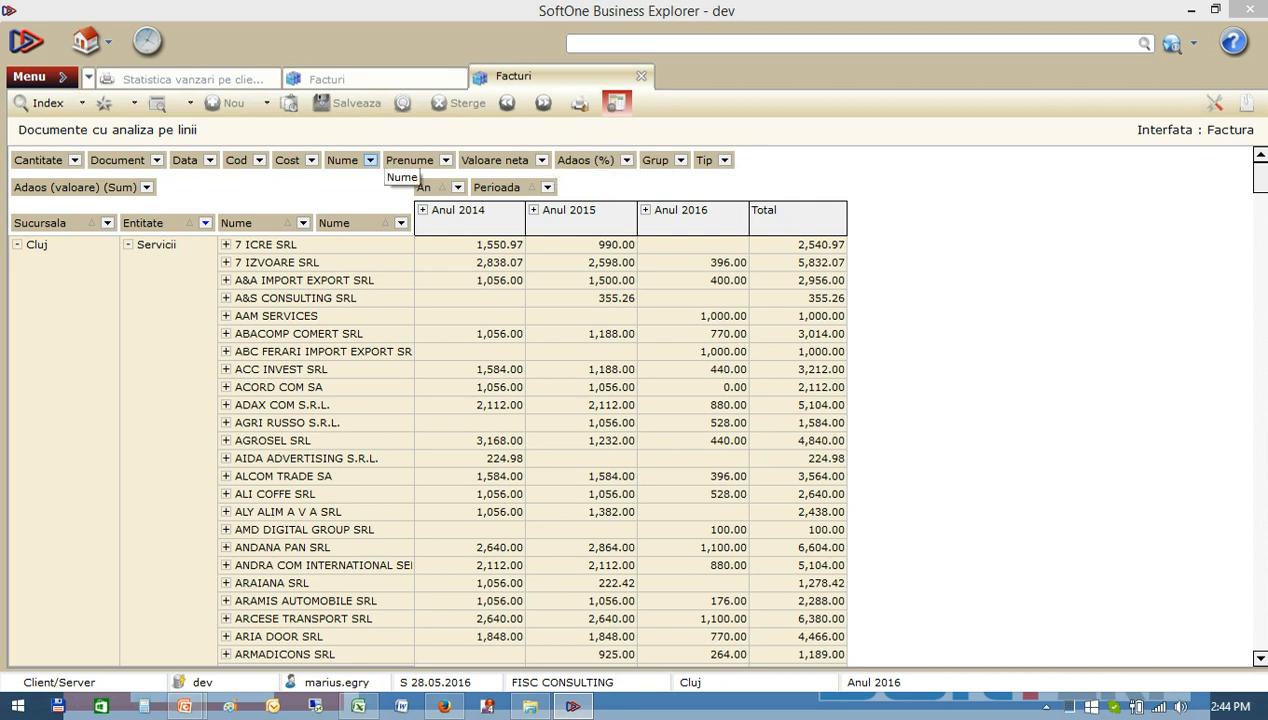
Add the unused Nume field as a row level after Entitate, move An behind it and expand the first name's years.
left_click(370, 160)
left_click(370, 160)
left_click_drag(342, 160, 243, 226)
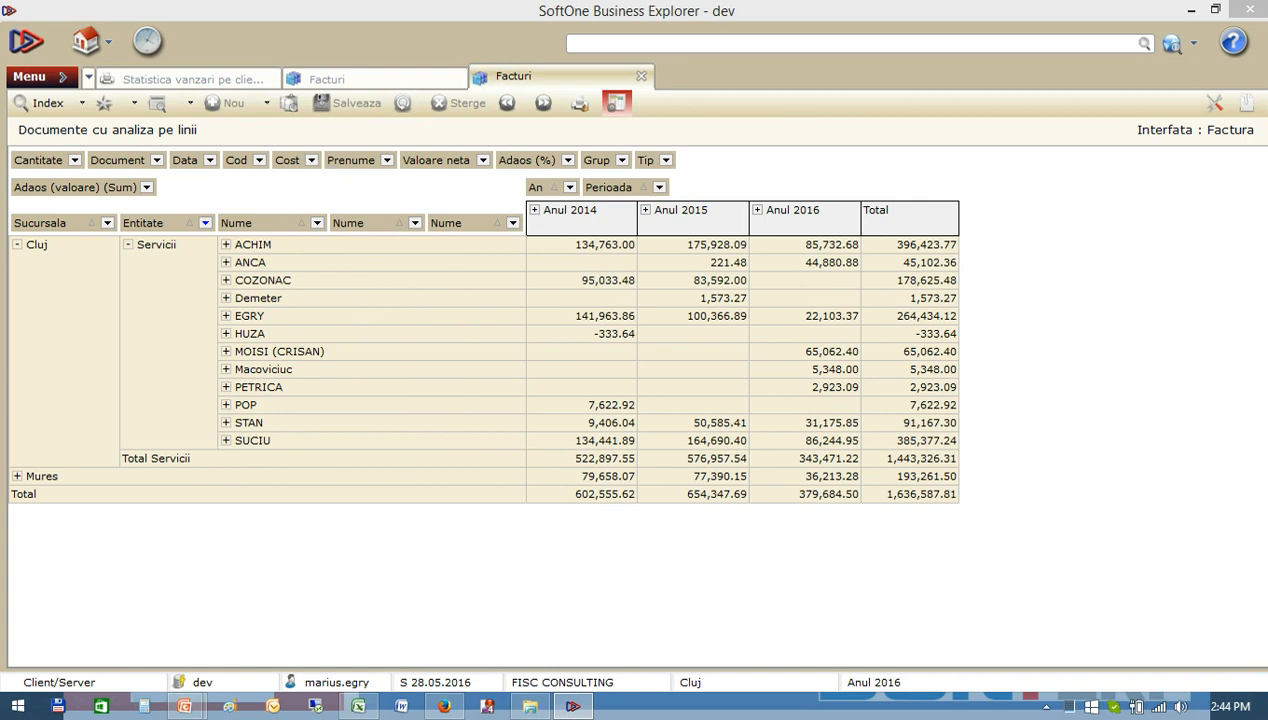
left_click_drag(548, 188, 328, 232)
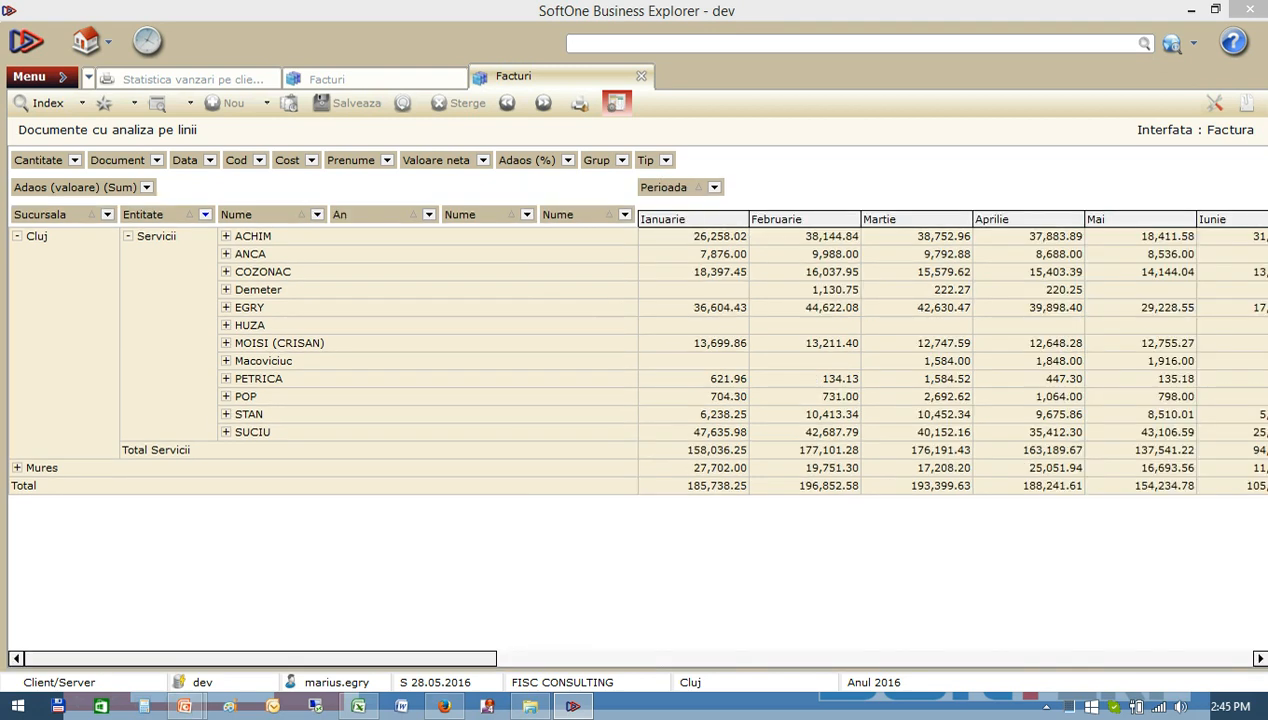
left_click(226, 236)
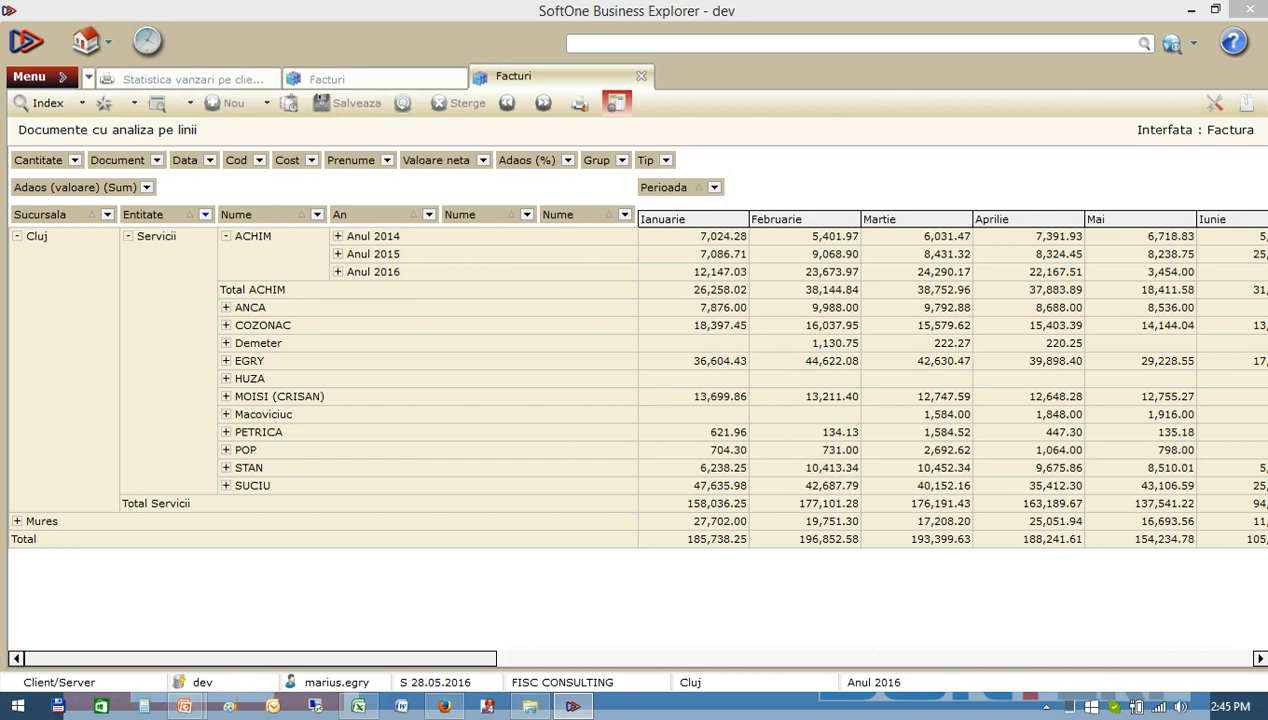
Run the S1 BI - Vanzari anuale report from Statistici with no filters and show its Campuri suplimentare list.
left_click(41, 77)
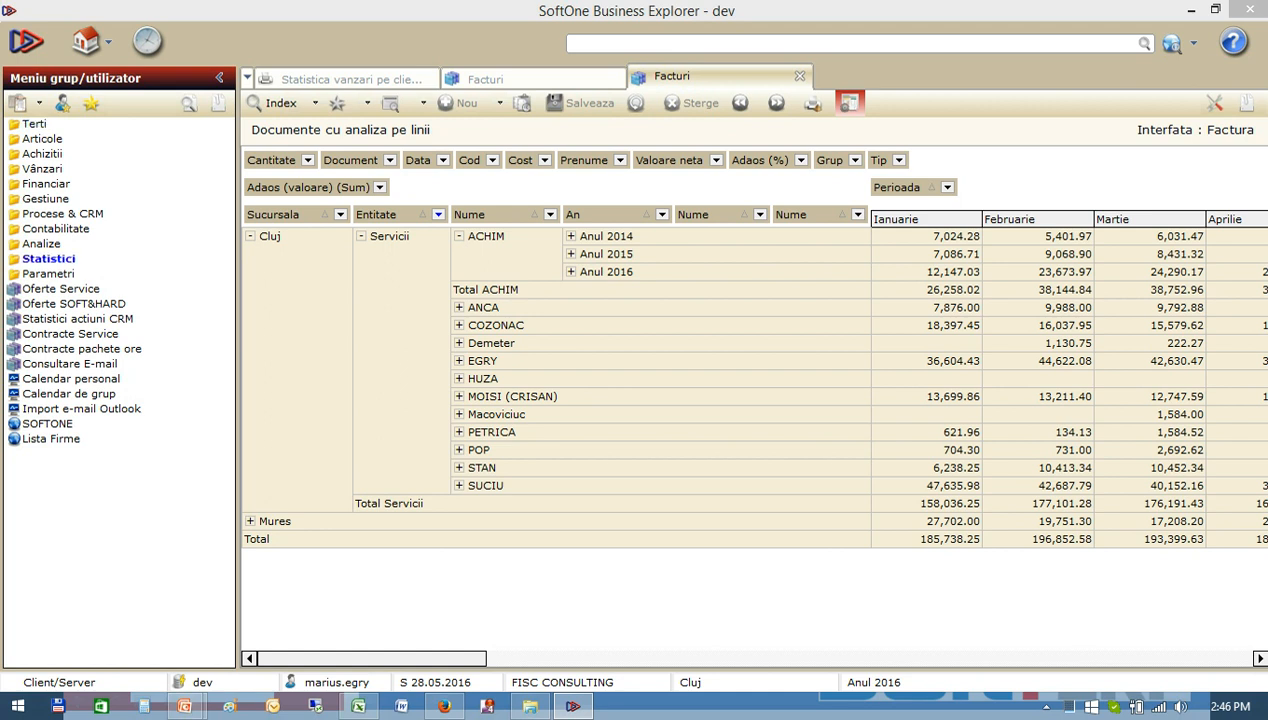
left_click(45, 259)
left_click(101, 289)
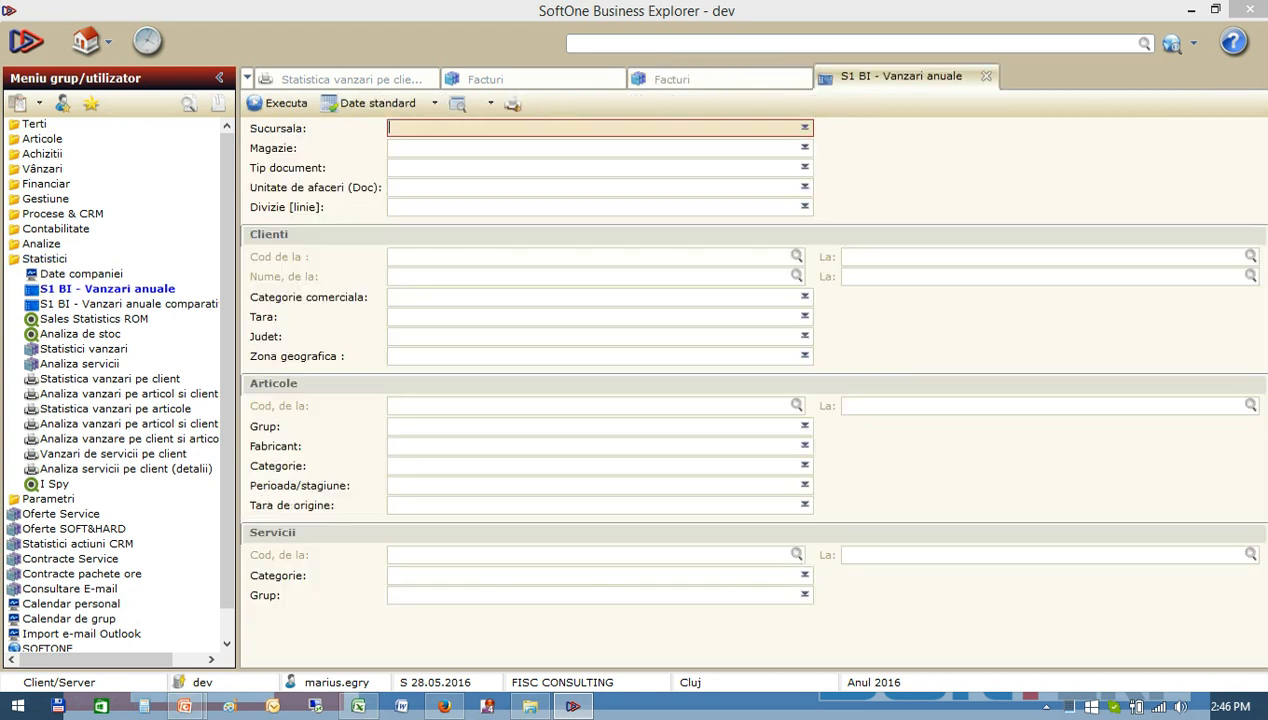
left_click(279, 103)
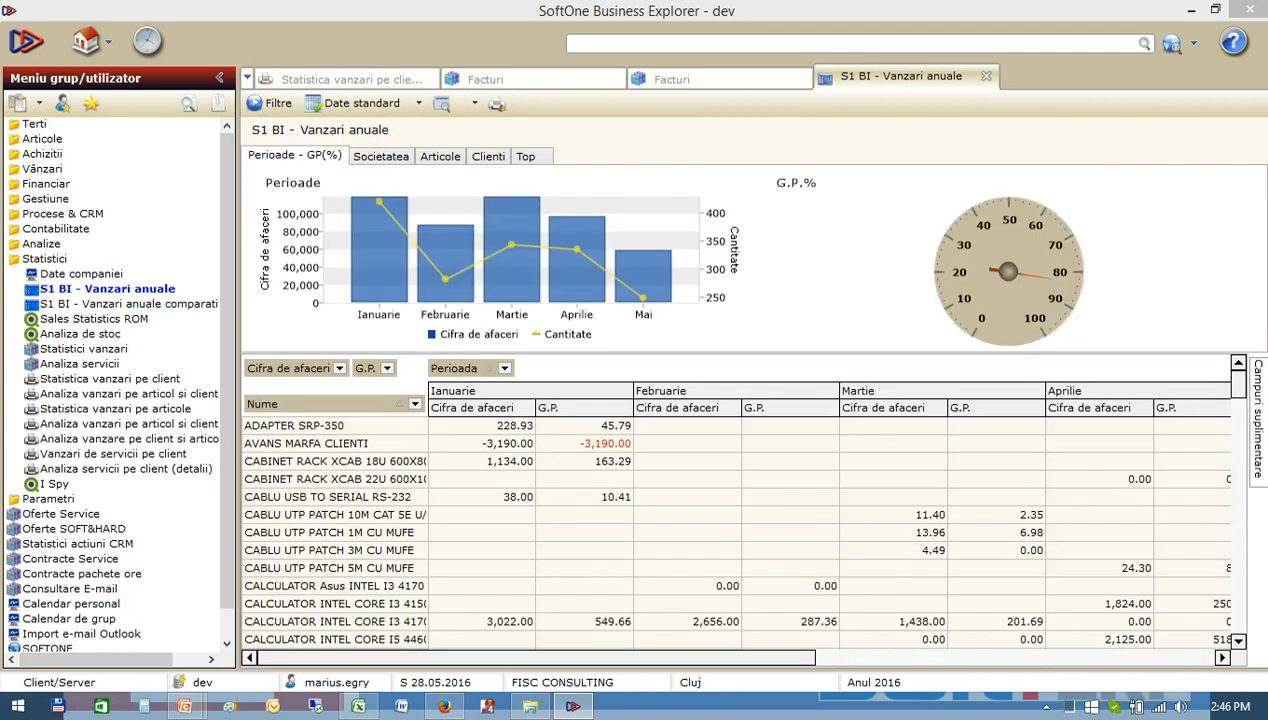
mouse_move(1258, 421)
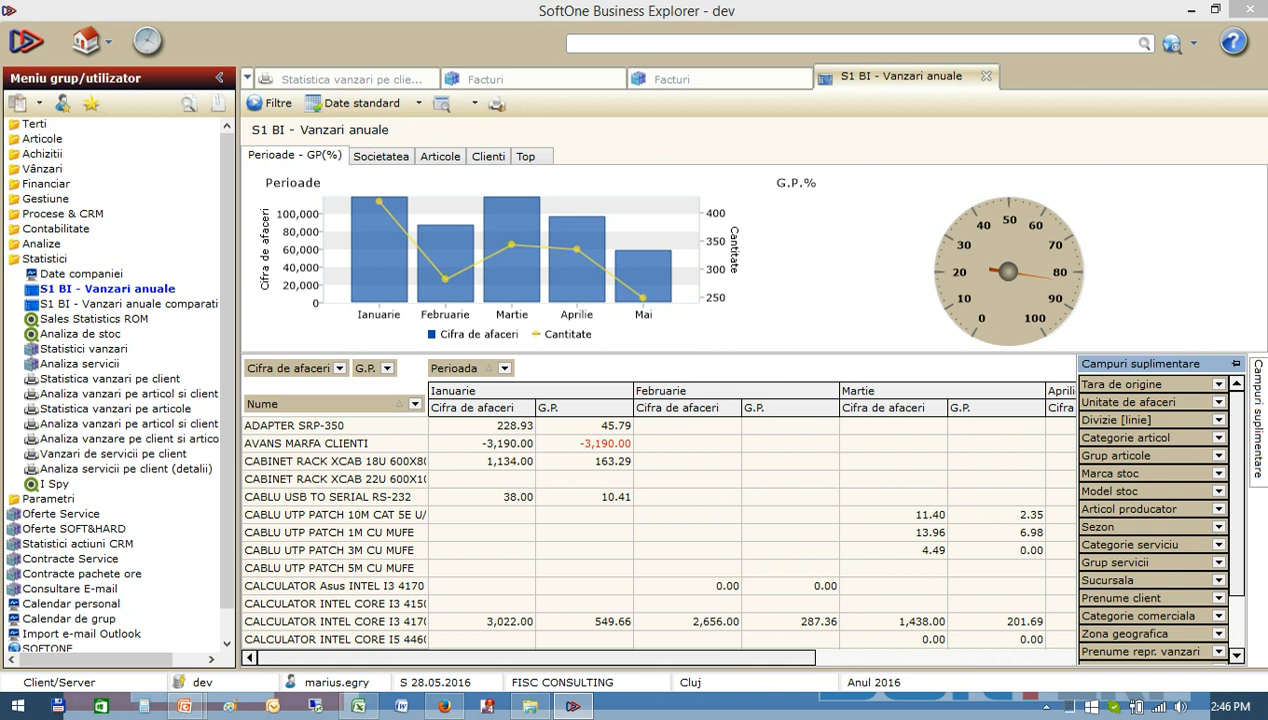
Open the Sales Statistics ROM dashboard, and switch back to the PowerPoint slide show to advance it.
left_click(100, 319)
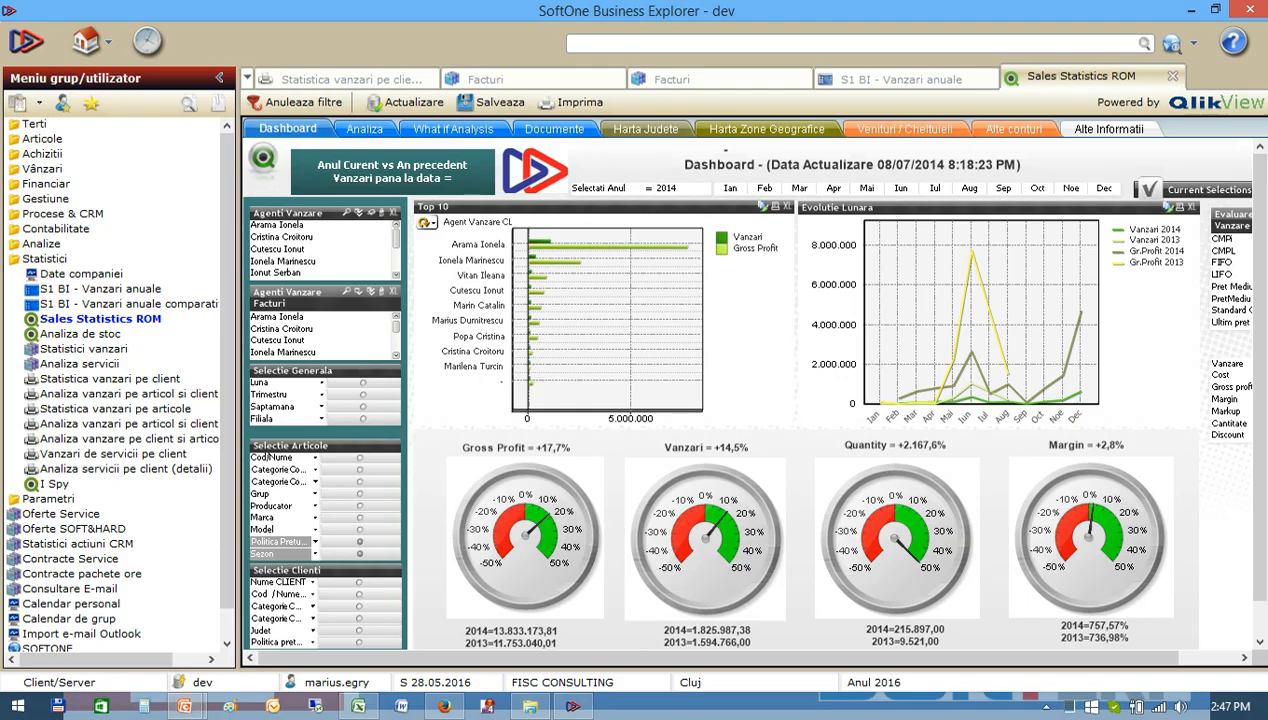
key("alt+Tab")
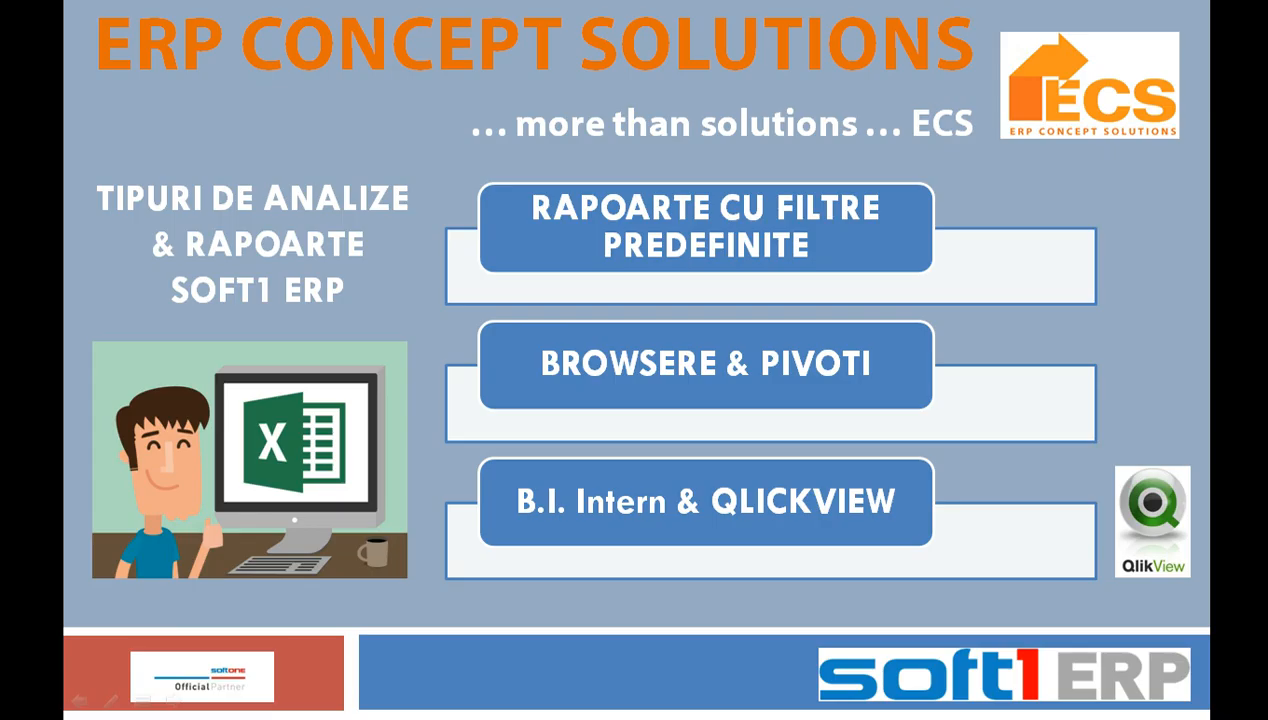
key("Right")
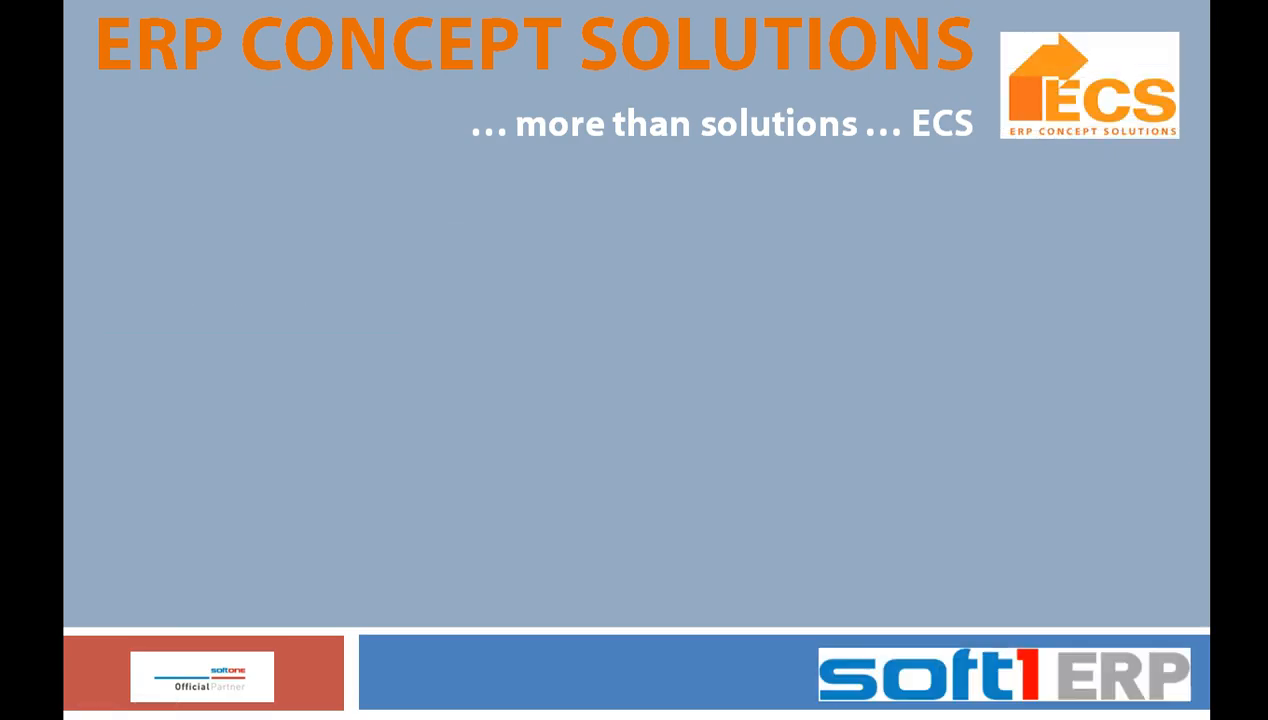